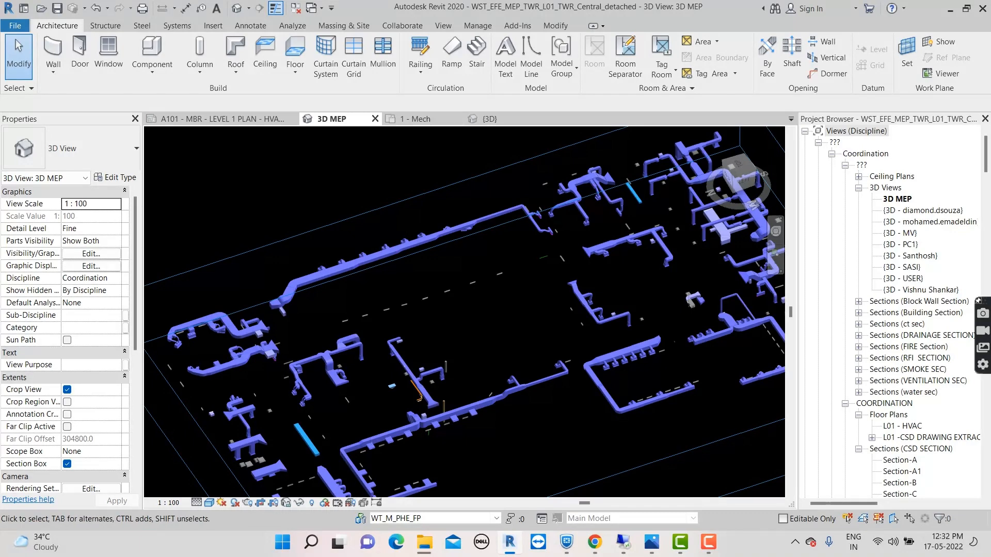
Enable worksharing in the 1 - Mech project, keeping the worksets Shared Levels and Grids and Workset1
click(421, 119)
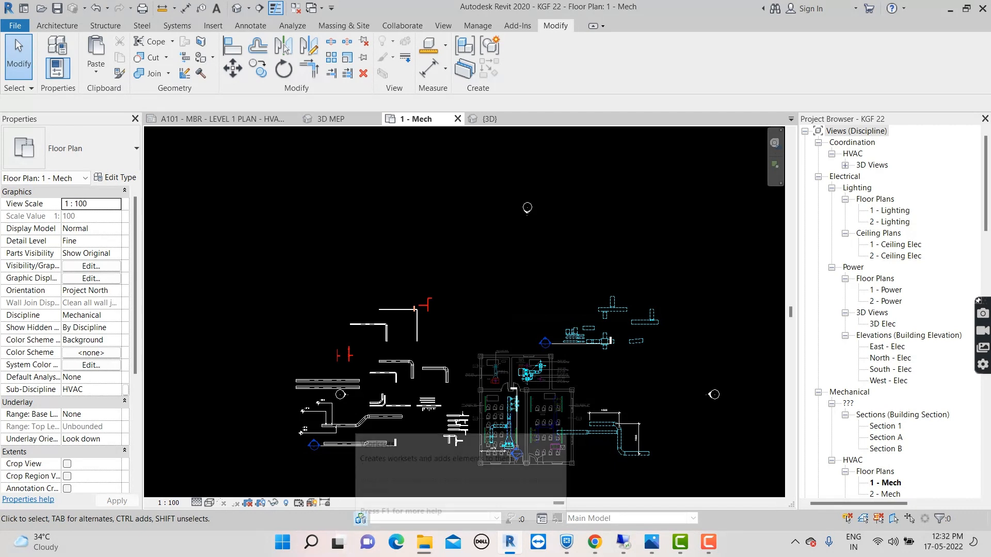
click(361, 519)
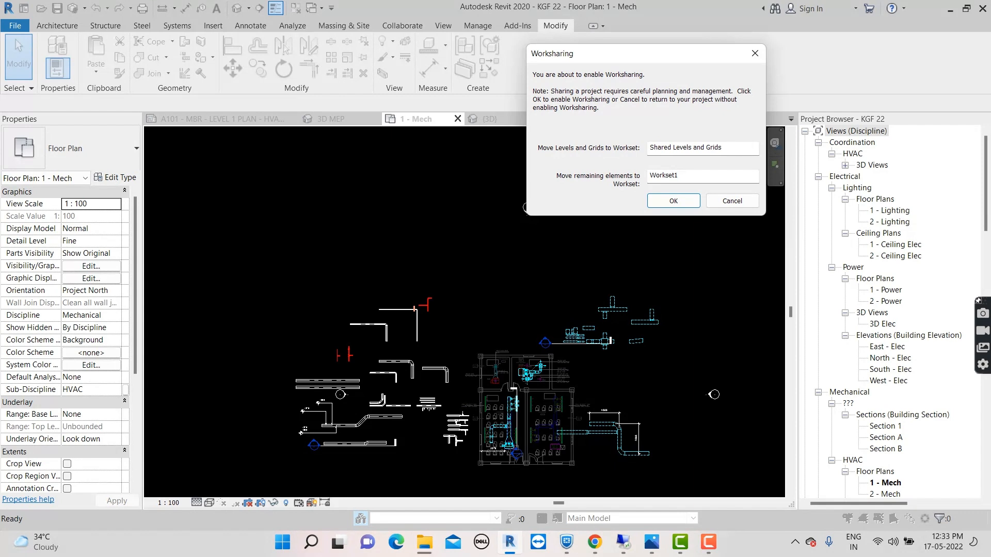
click(674, 201)
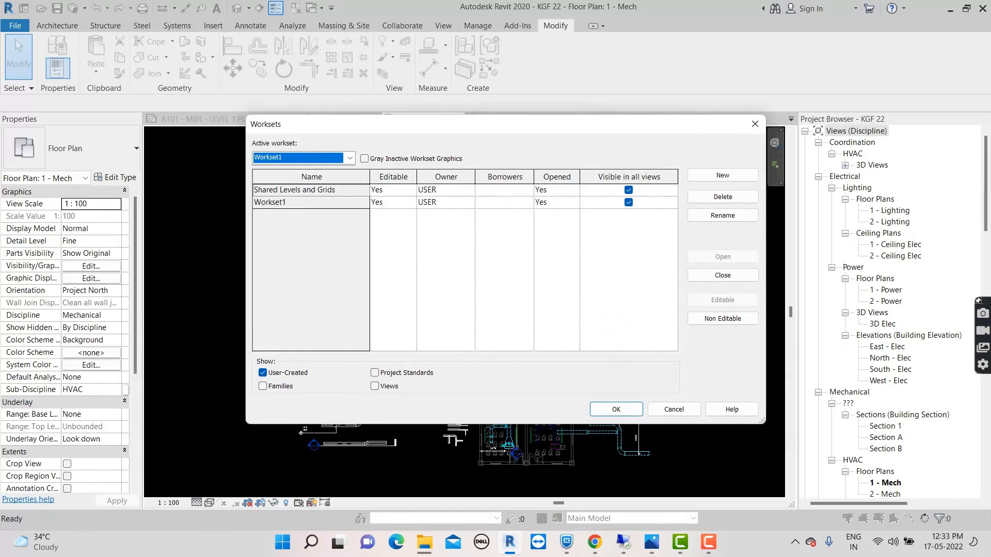
Create two new worksets named hvac and ele, both visible in all views
drag(464, 124, 435, 81)
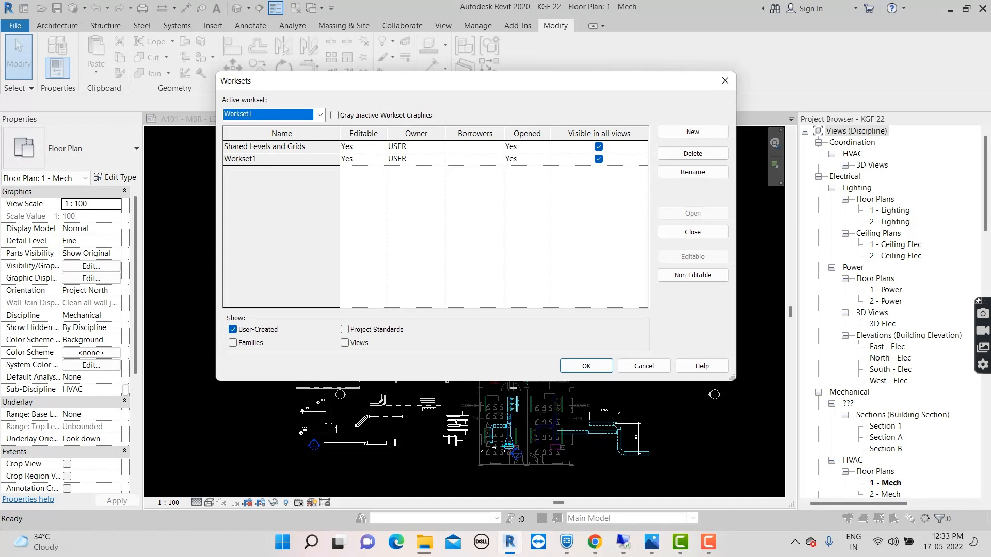
click(693, 132)
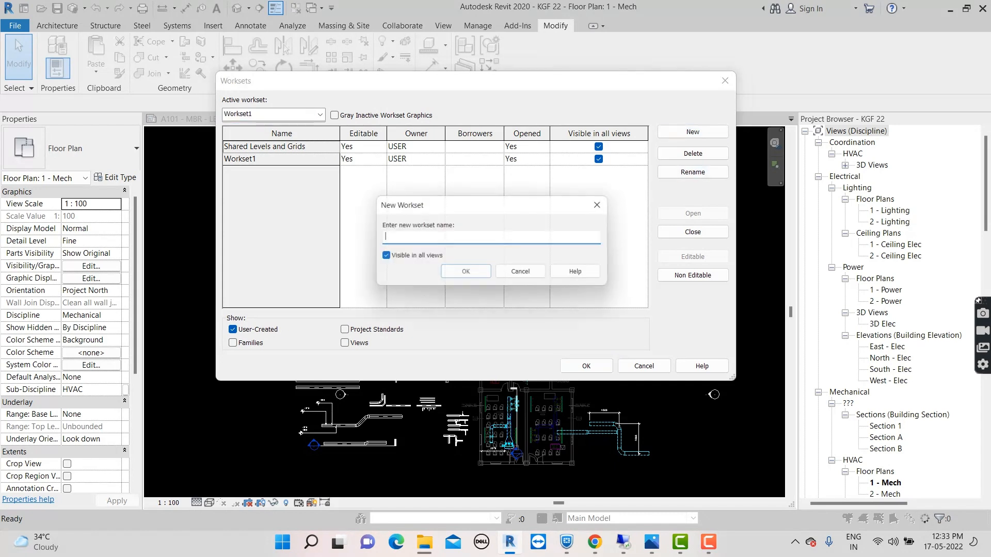
text(hvac)
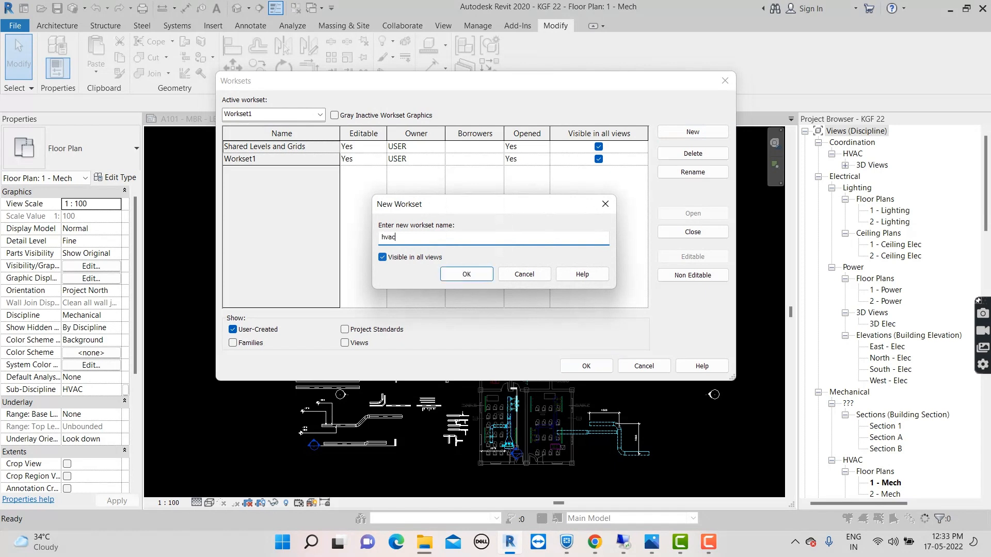
click(467, 274)
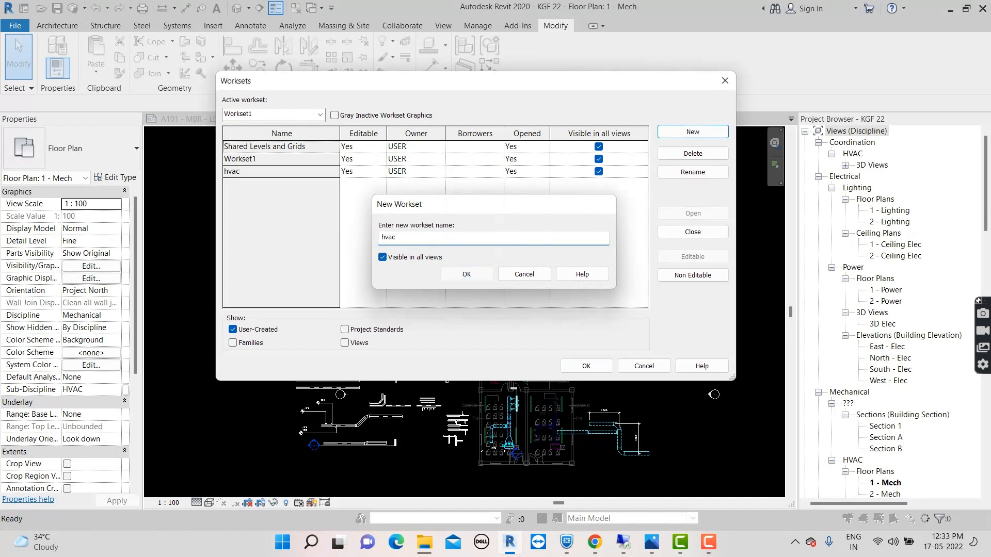
click(693, 132)
text(ele)
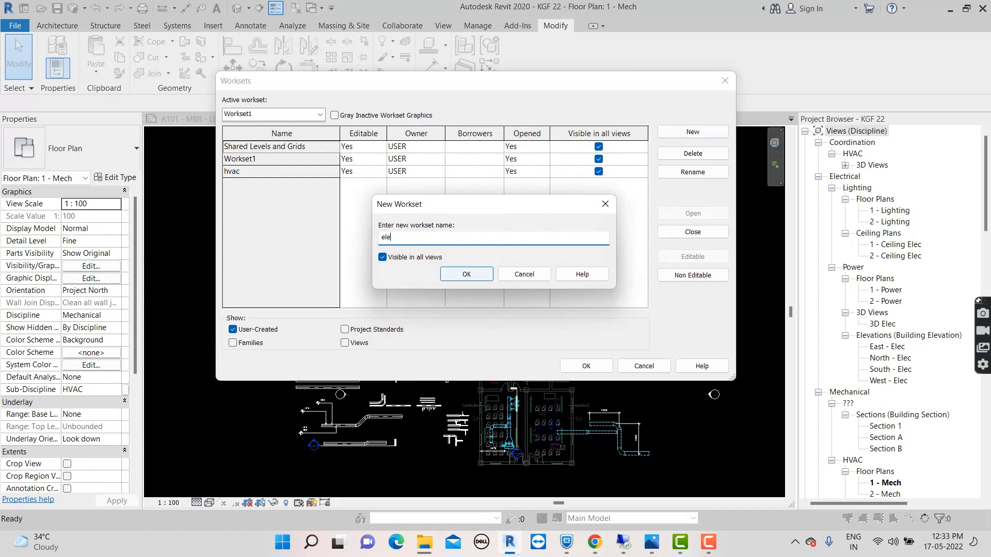
click(466, 275)
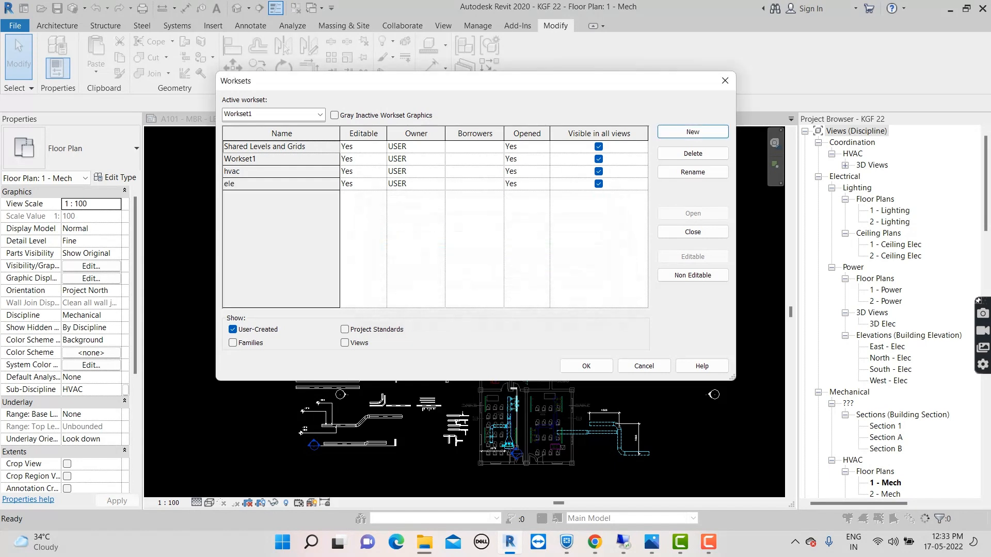
Create a workset named plm, visible in all views, and make it the active workset
click(692, 131)
text(p)
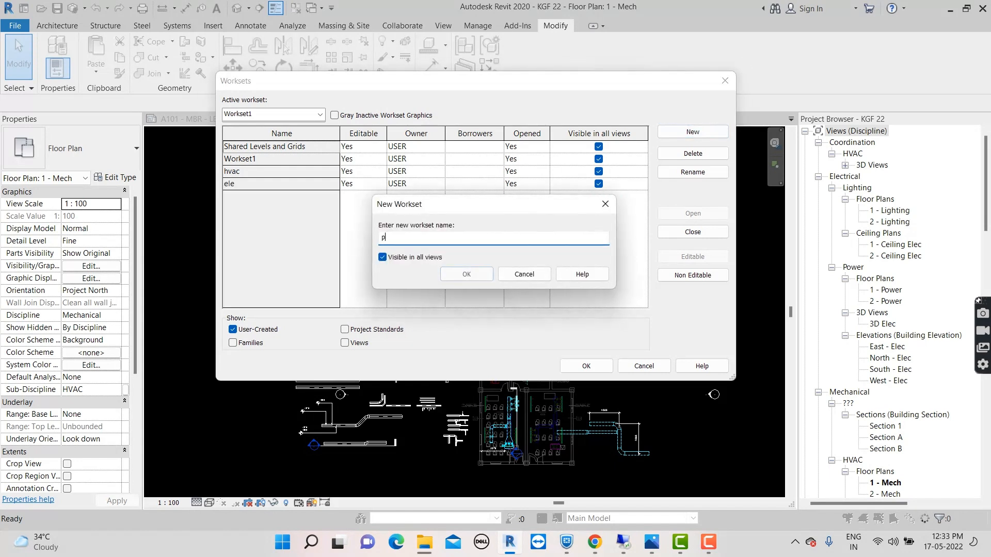
text(lm)
click(466, 274)
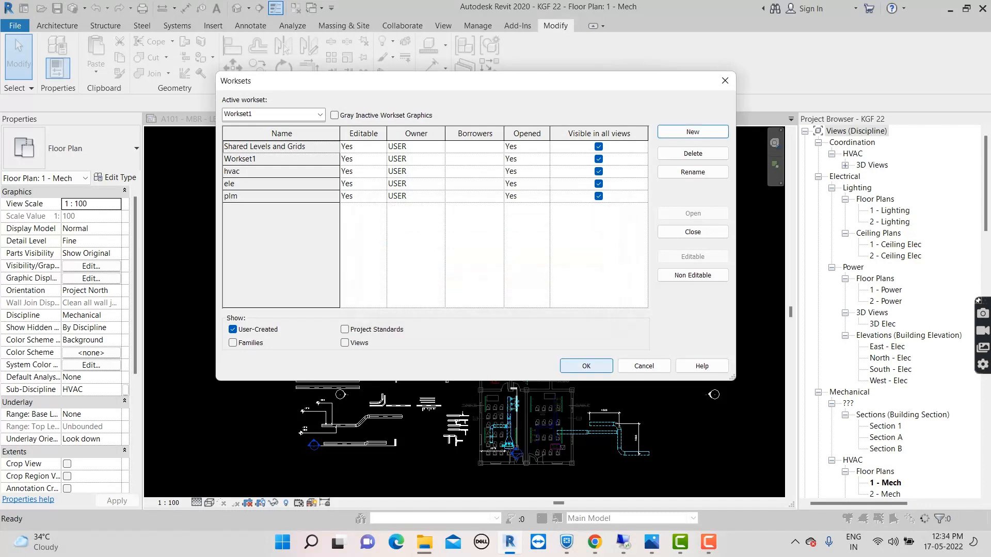
click(587, 366)
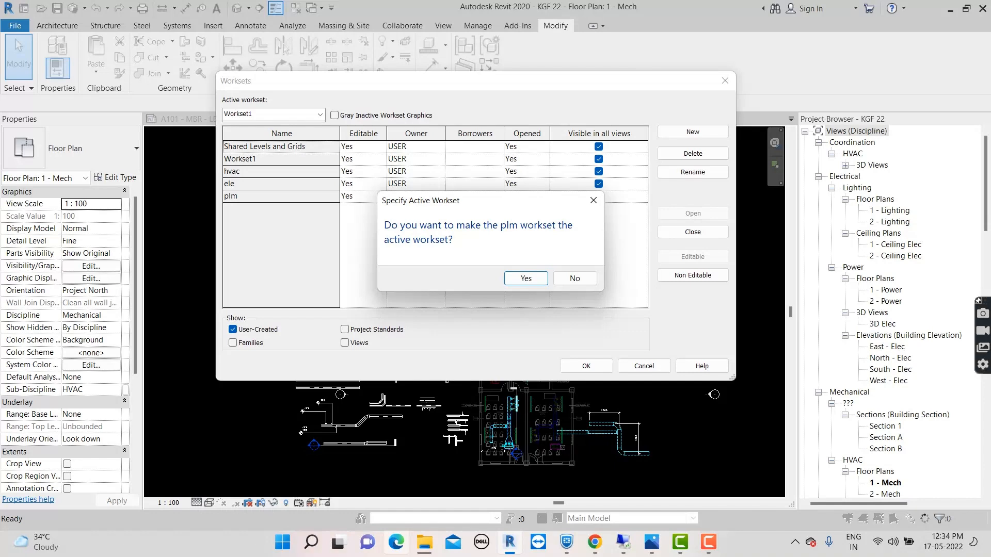
key(Return)
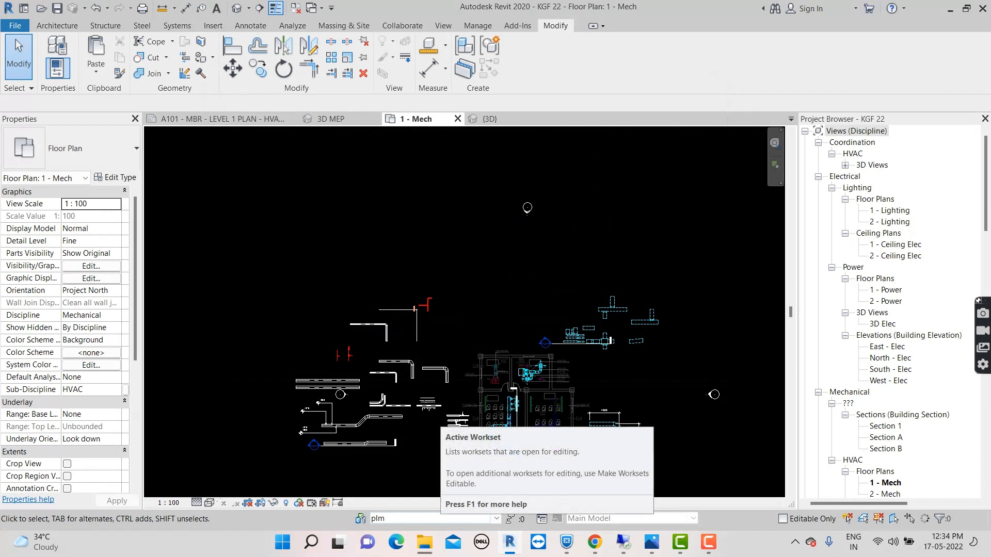
click(441, 519)
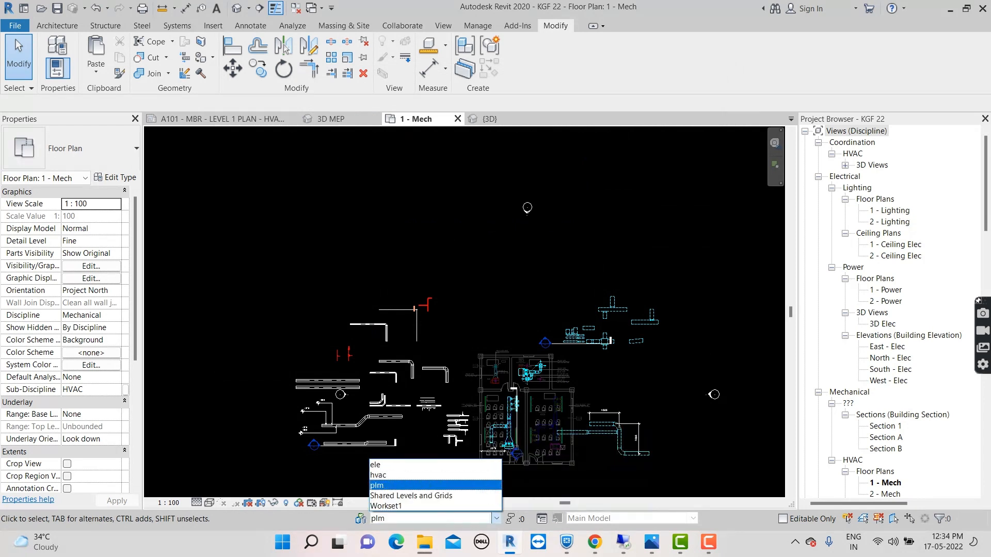
click(436, 485)
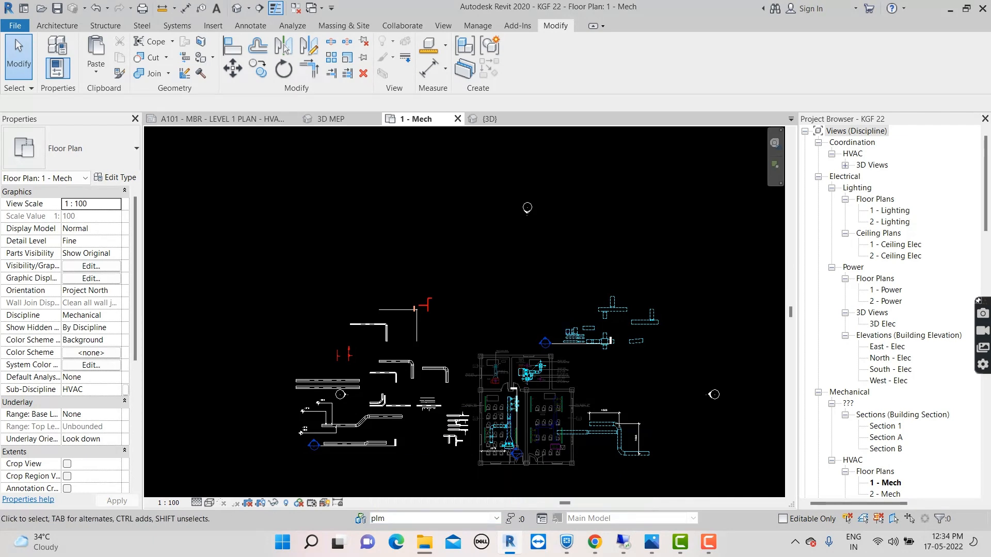
Draw a 100 mm drainage pipe run above the plan at 2500 mm elevation, with a 45° middle segment about 7000 mm long
key(p)
key(i)
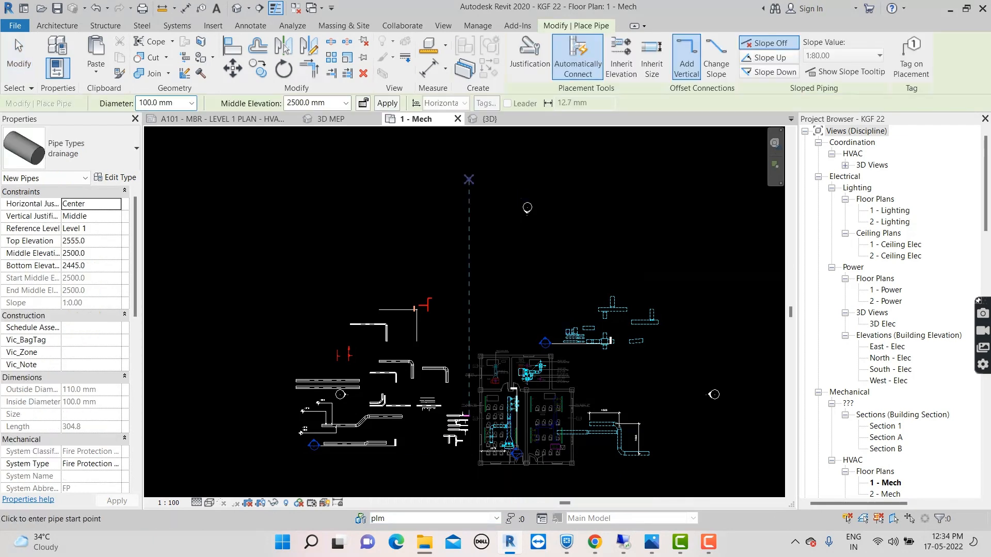
click(566, 178)
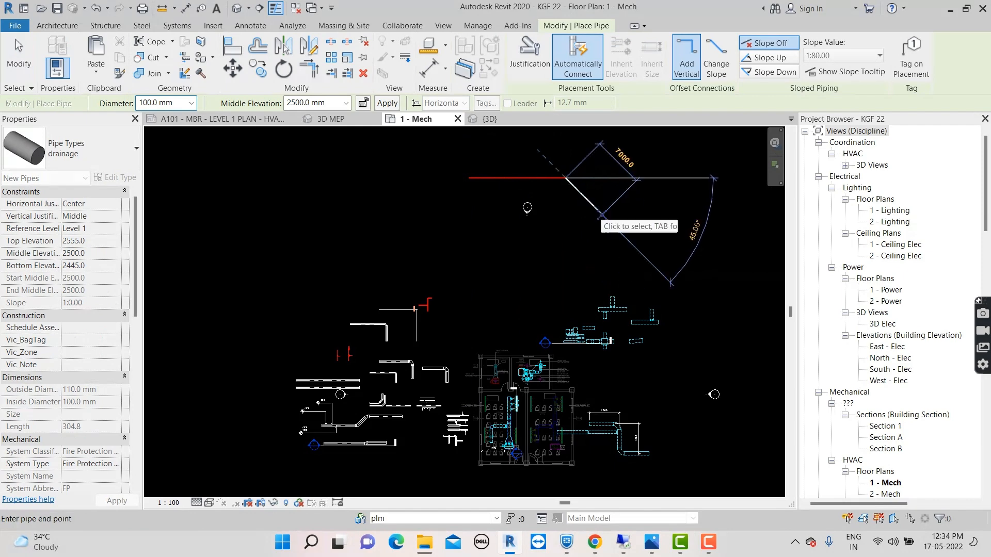
click(602, 215)
click(684, 214)
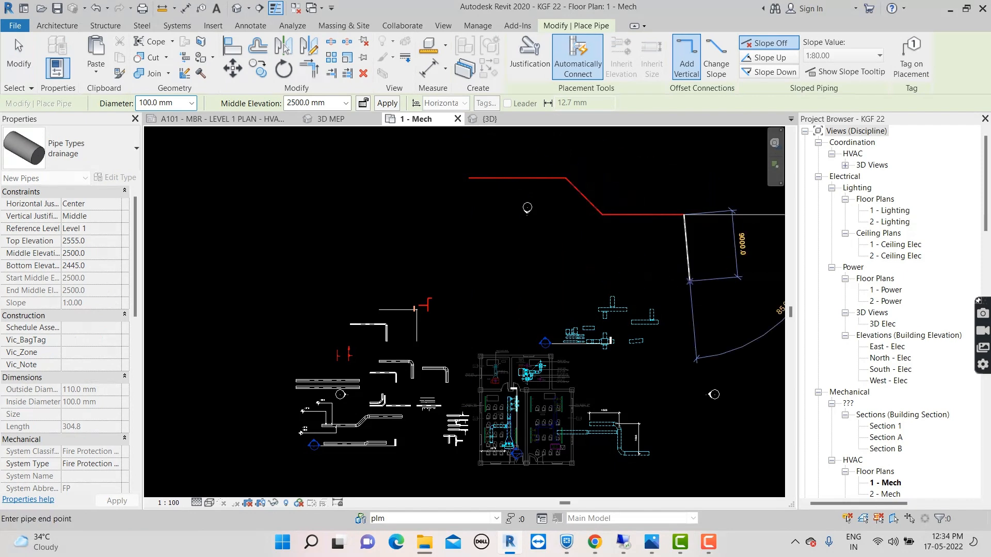
key(Escape)
key(Escape)
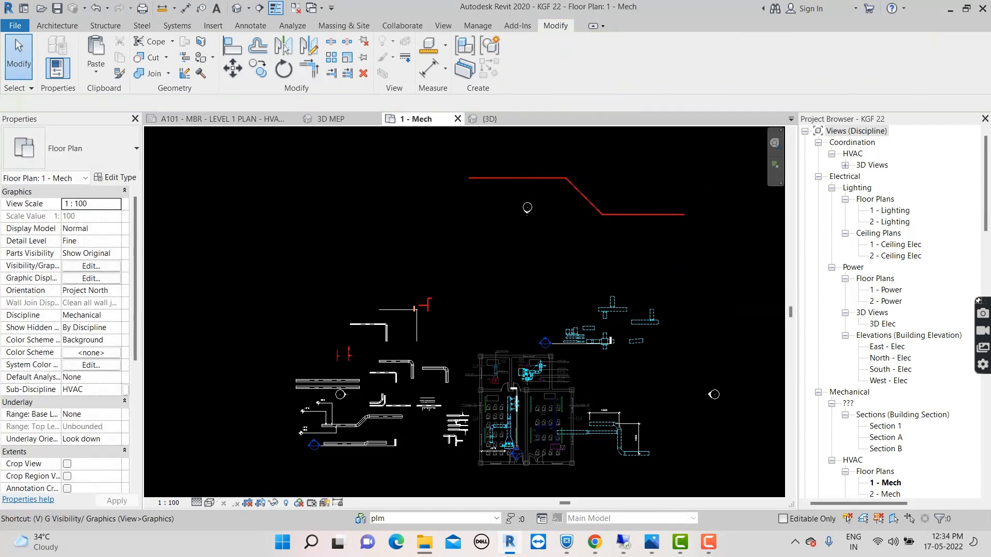
Hide the plm workset in the 1 - Mech floor plan through its Visibility/Graphic Overrides
key(g)
click(333, 55)
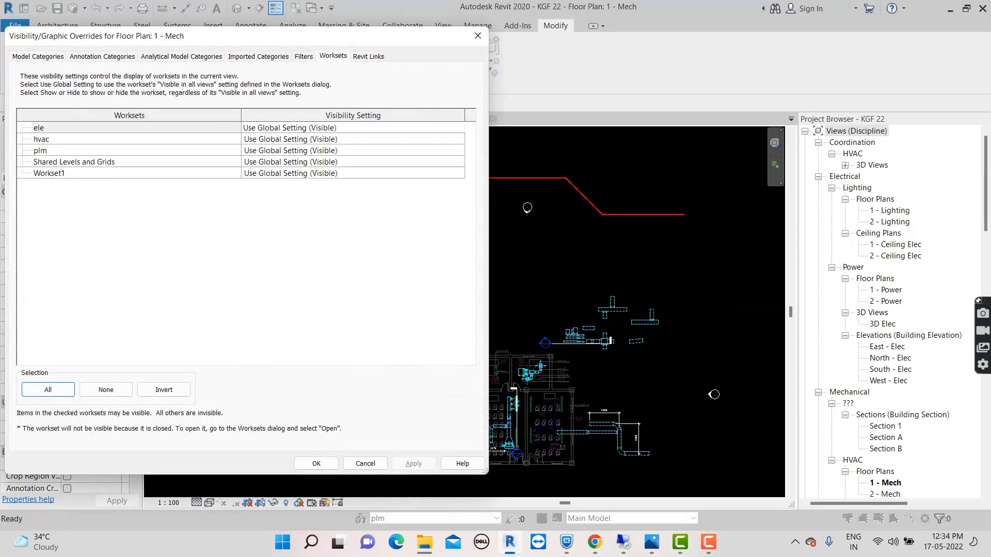
click(305, 151)
click(458, 150)
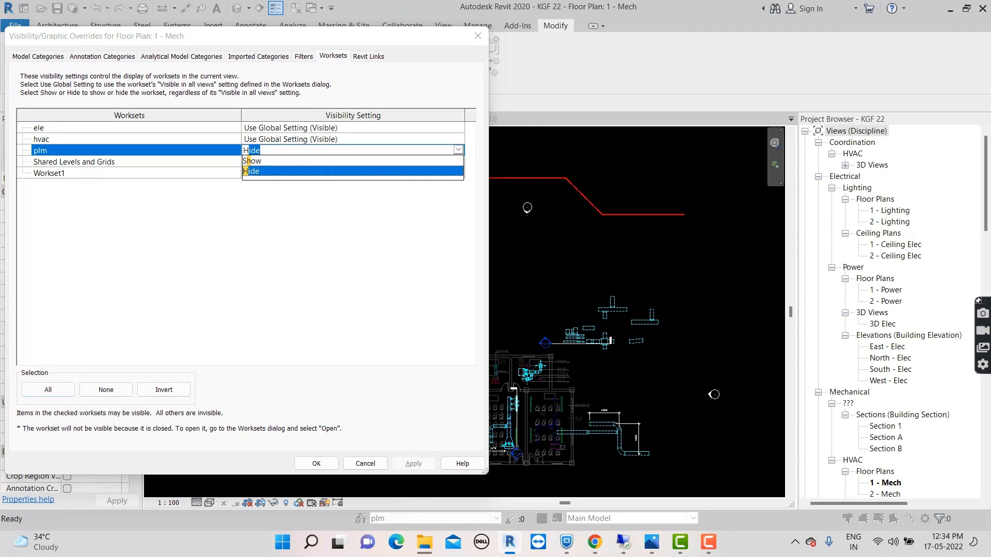
click(310, 170)
click(310, 140)
click(316, 464)
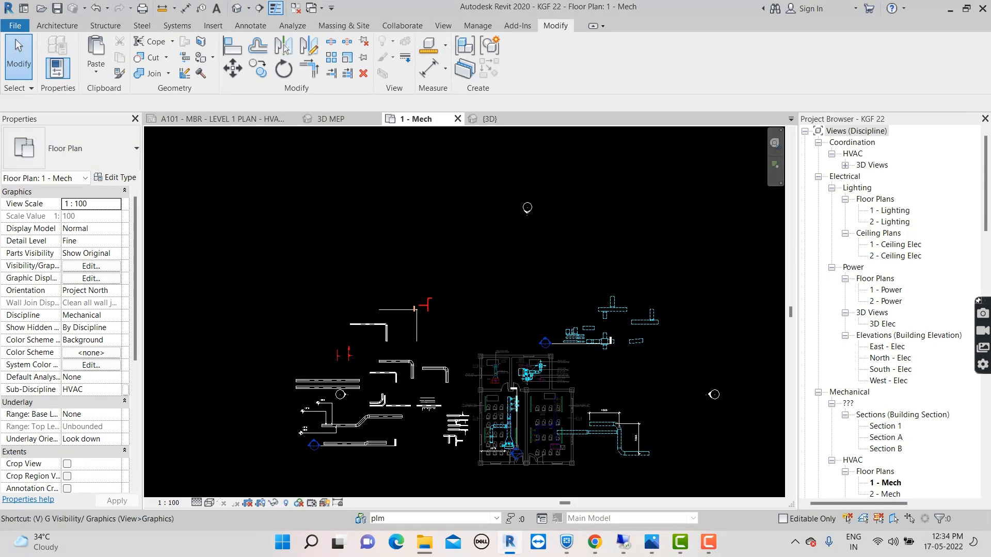
Set the plm workset's visibility to Show in the 1 - Mech floor plan
key(g)
click(333, 57)
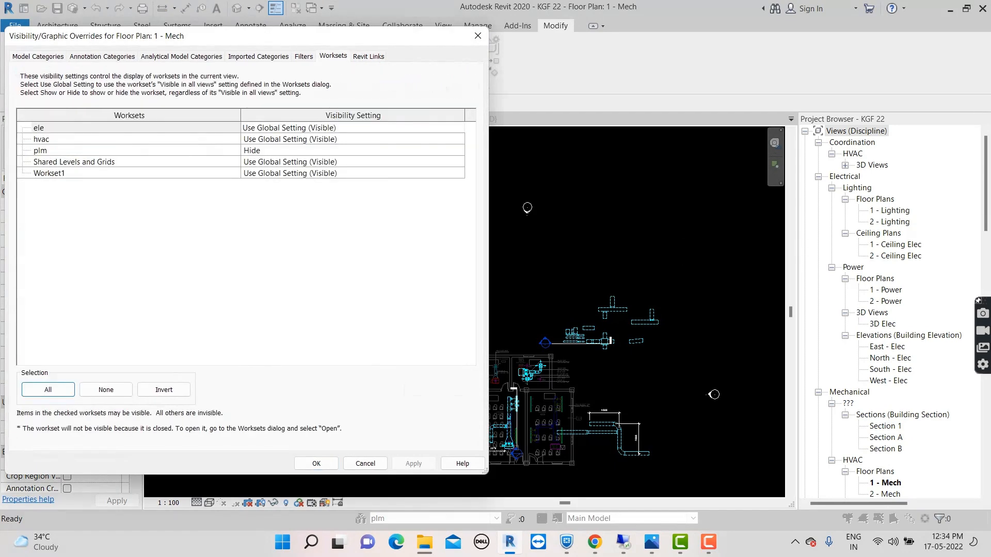
click(340, 150)
click(310, 150)
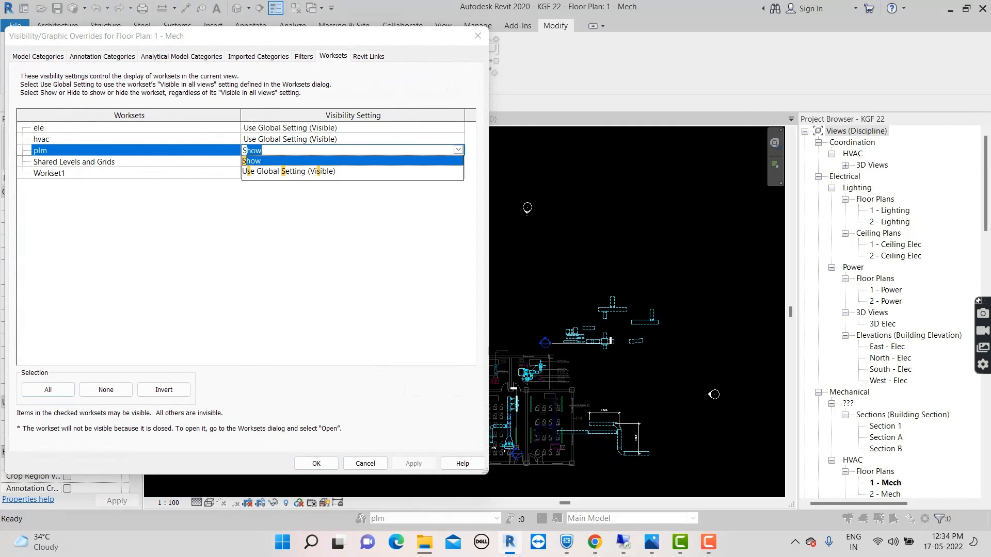
click(289, 159)
click(299, 140)
click(316, 463)
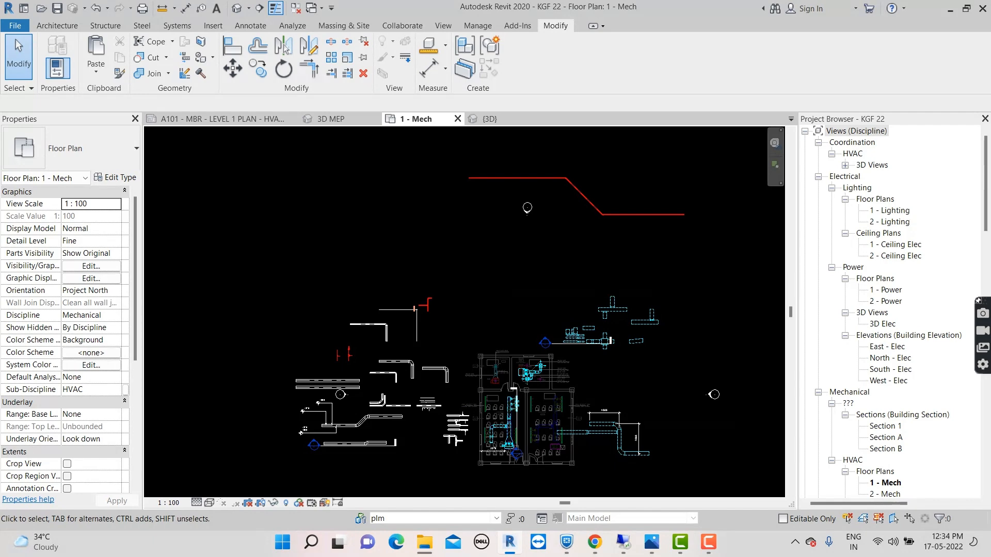
Review the visibility options of the plm workset in the floor plan, leaving it on Show, and inspect the drawn pipe
scroll(377, 245, down, 2)
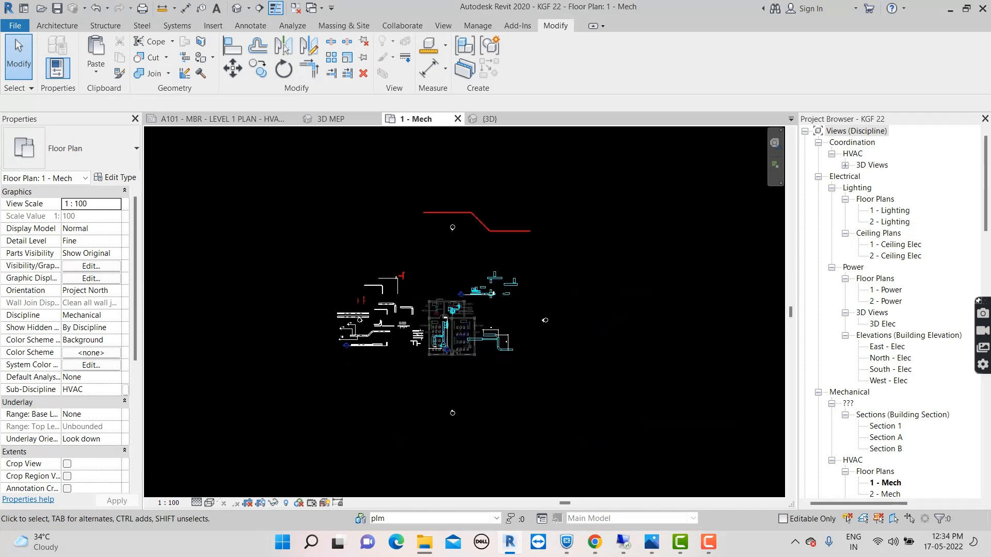
key(v)
key(v)
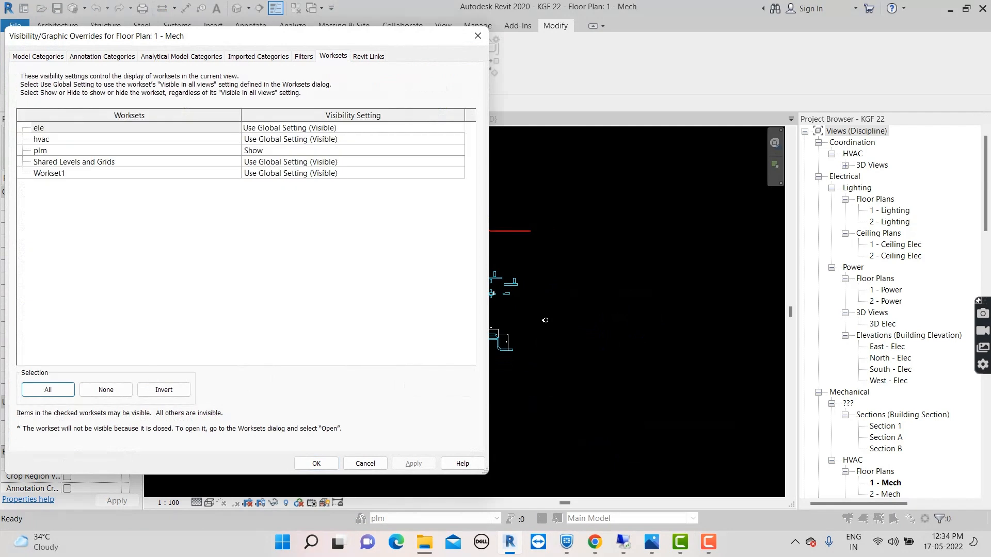
click(393, 151)
click(458, 150)
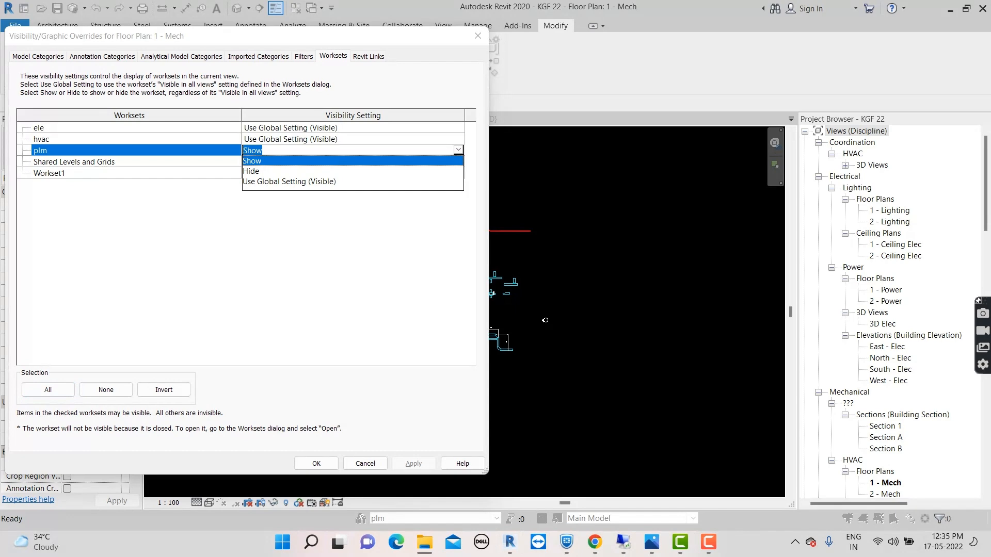
click(352, 161)
click(316, 464)
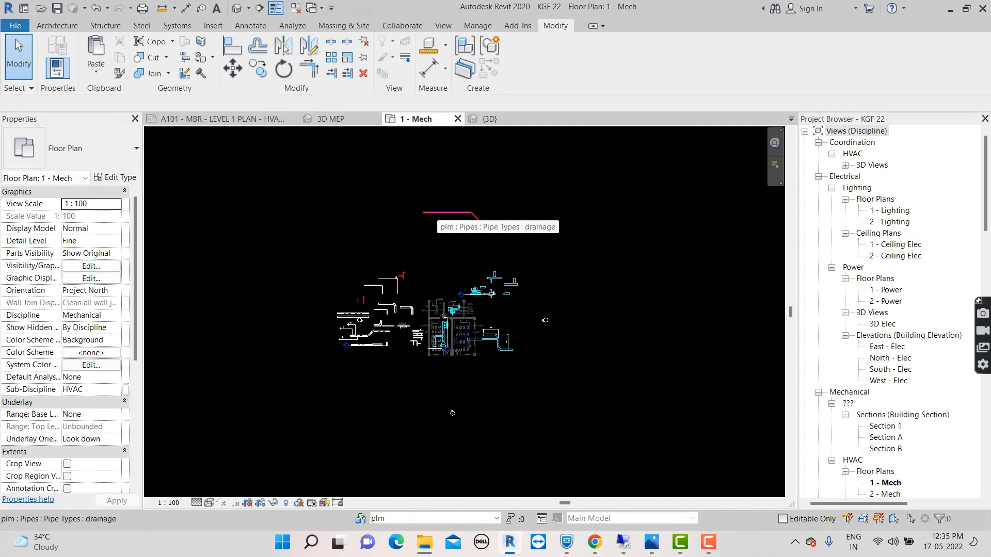
scroll(443, 212, up, 2)
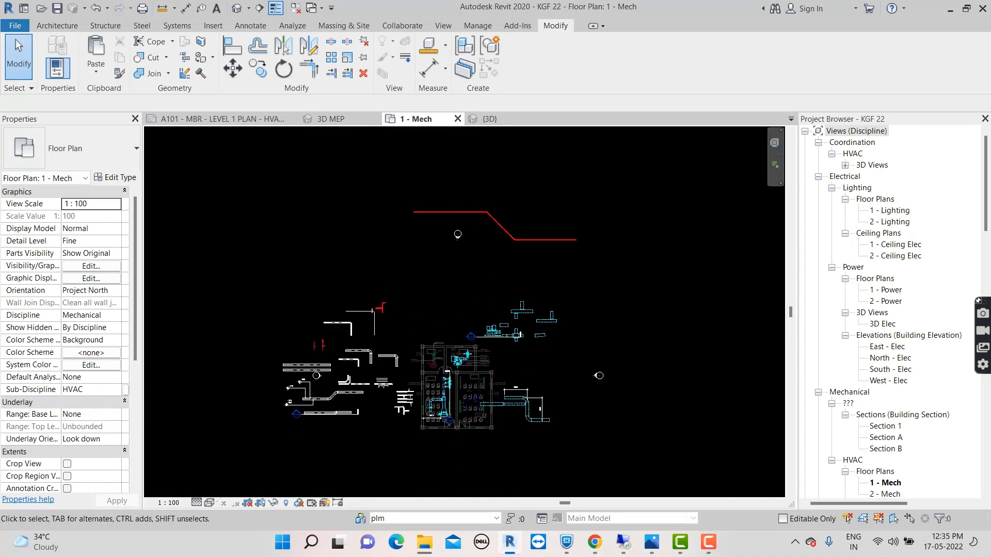
scroll(539, 170, up, 2)
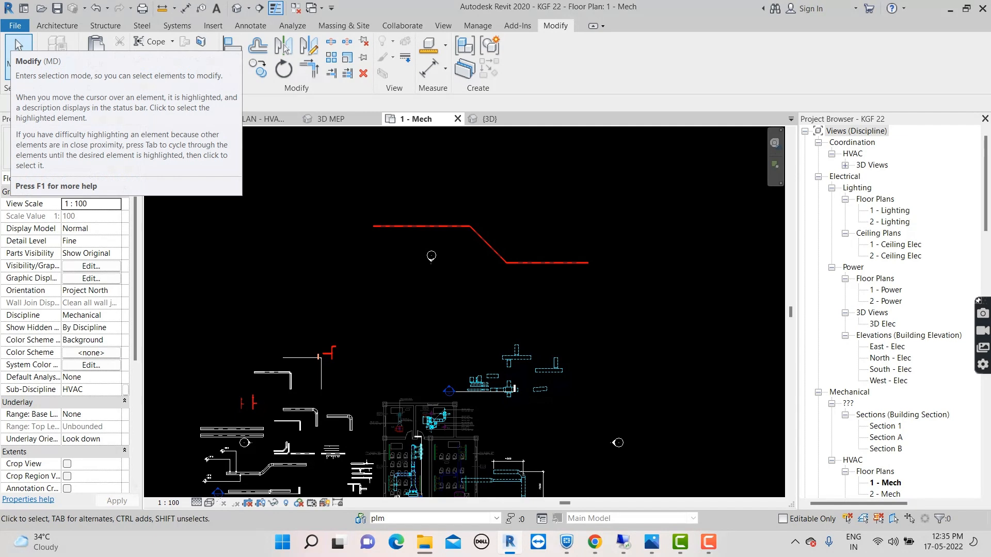
Create a new rule-based filter named plu from the 1 - Mech floor plan's Visibility/Graphic Overrides
key(v)
key(v)
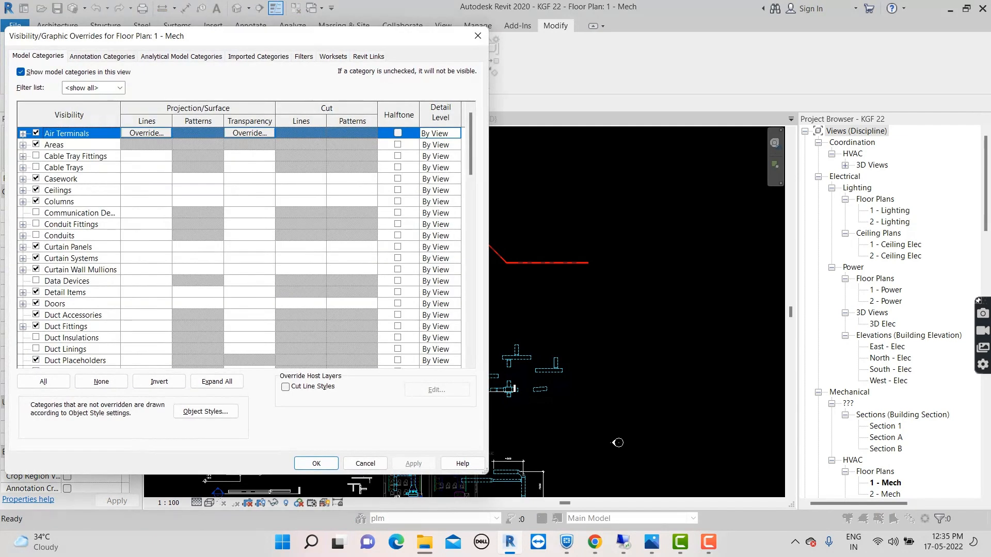
click(304, 56)
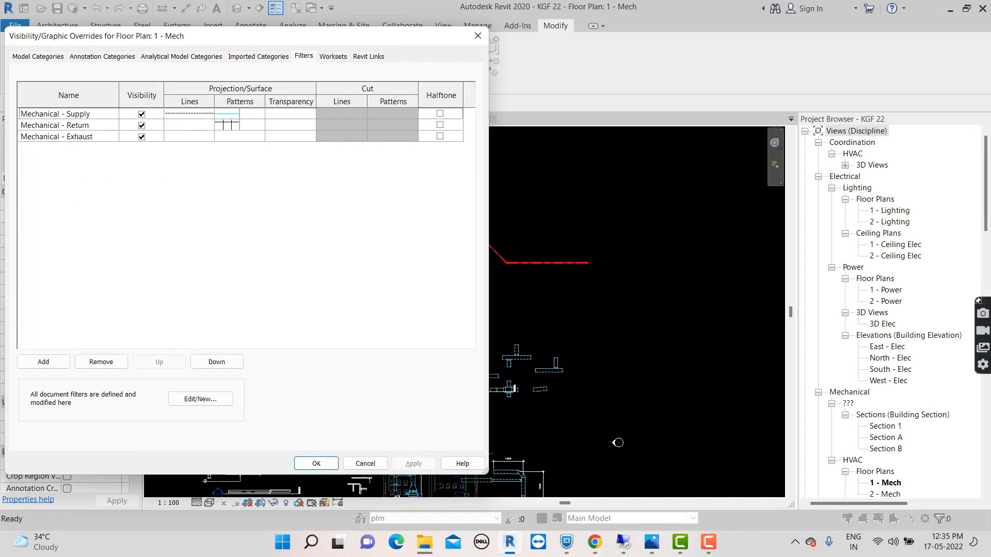
click(43, 362)
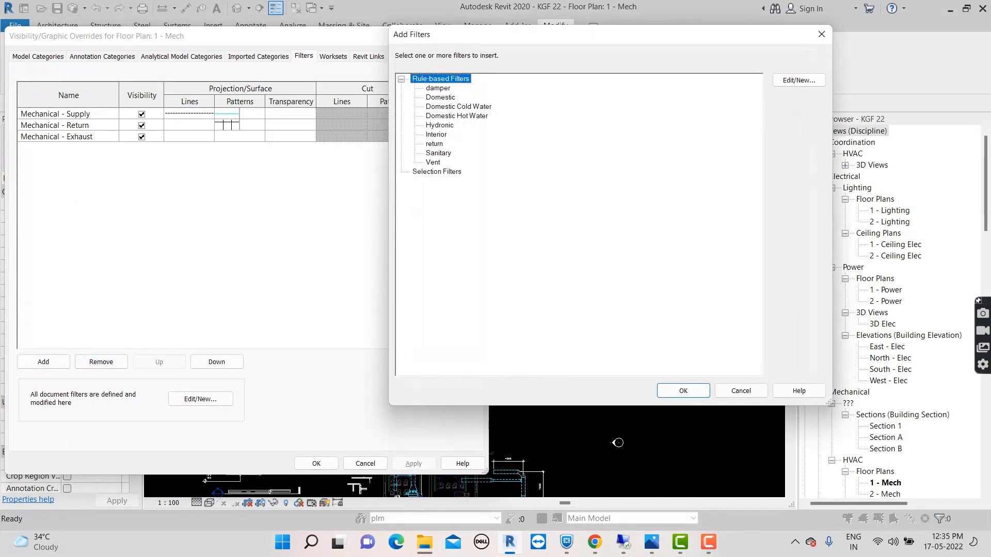
click(799, 80)
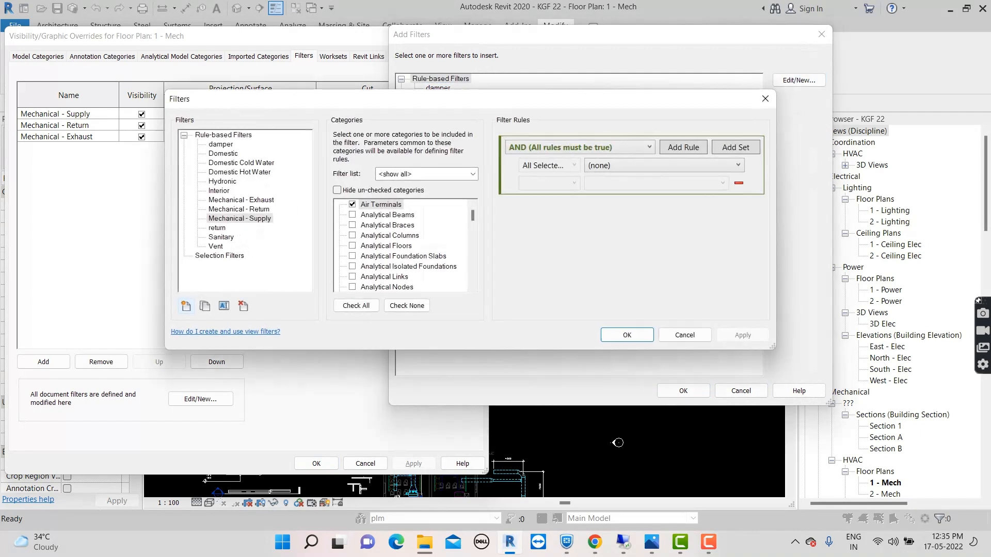
click(186, 305)
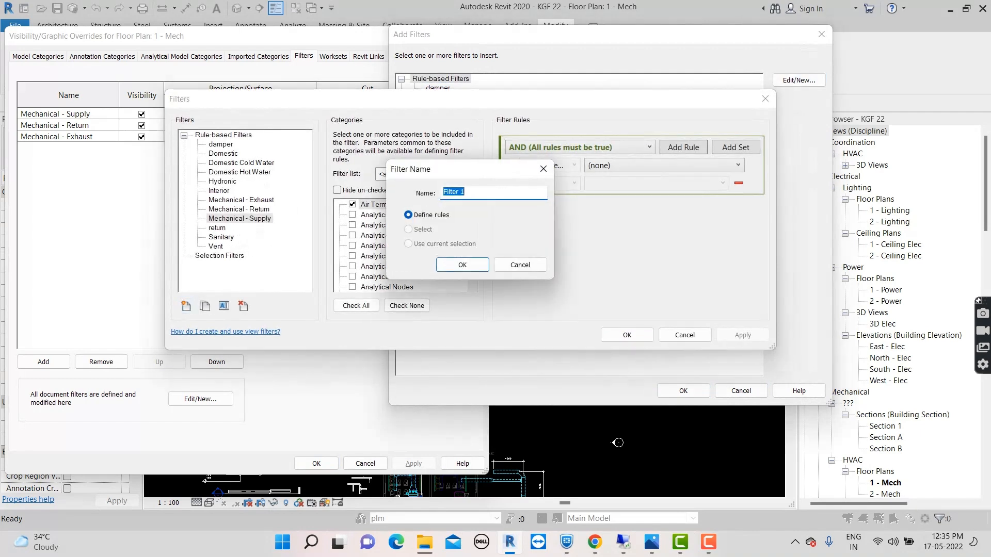
text(plu)
key(Return)
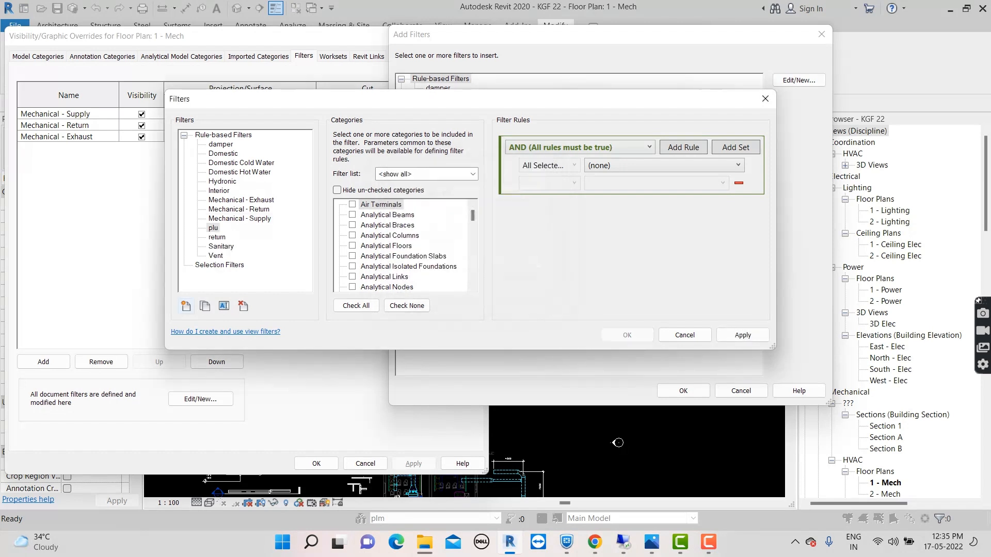
click(387, 225)
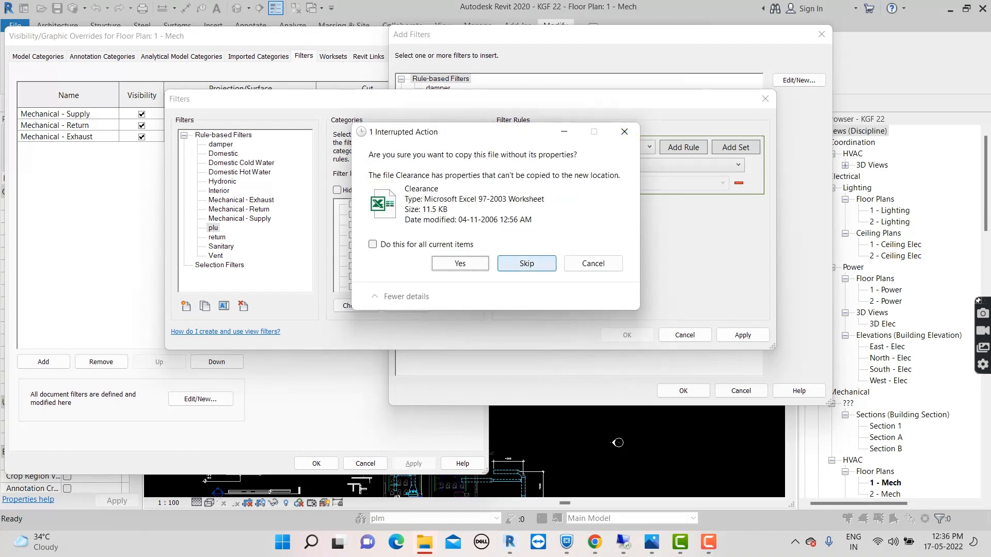
Skip the interrupted files in the background file copy, applying the choice to all current items
click(526, 263)
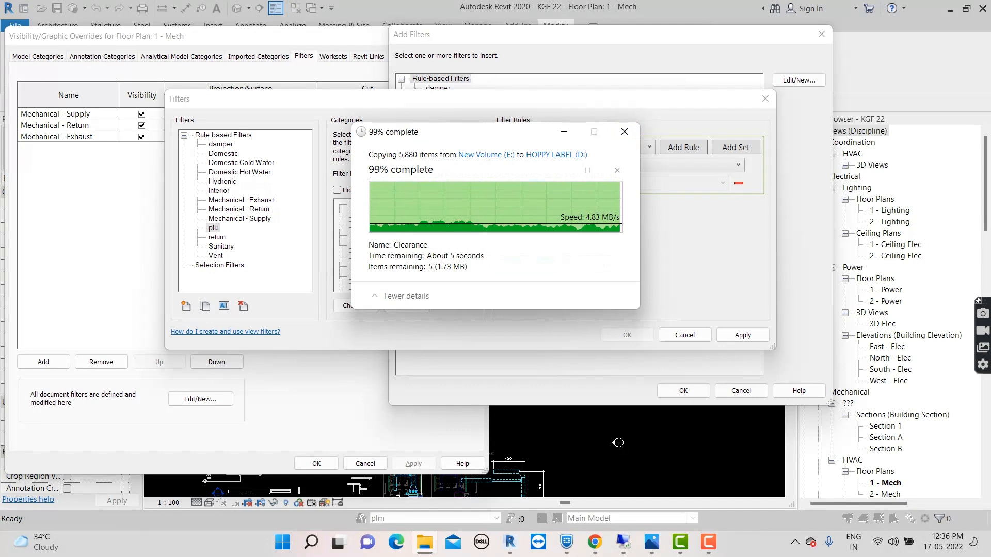
click(527, 263)
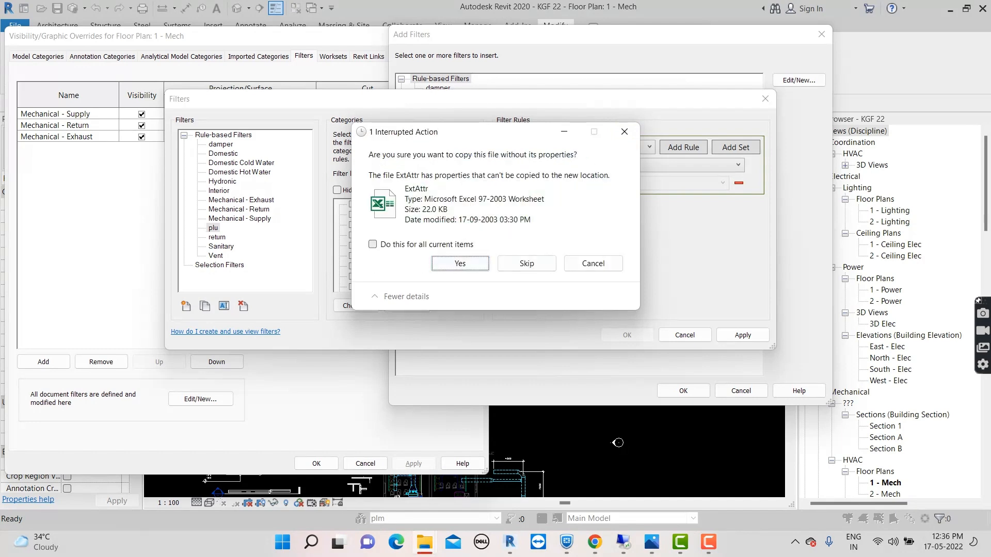
click(373, 244)
click(526, 263)
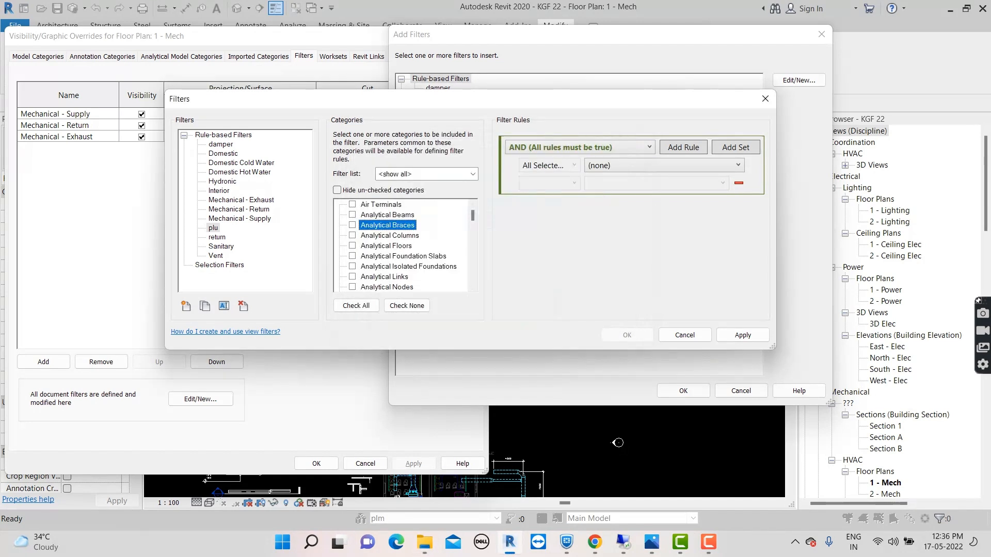
Include the Pipe Fittings and Pipes categories in the plu filter
key(p)
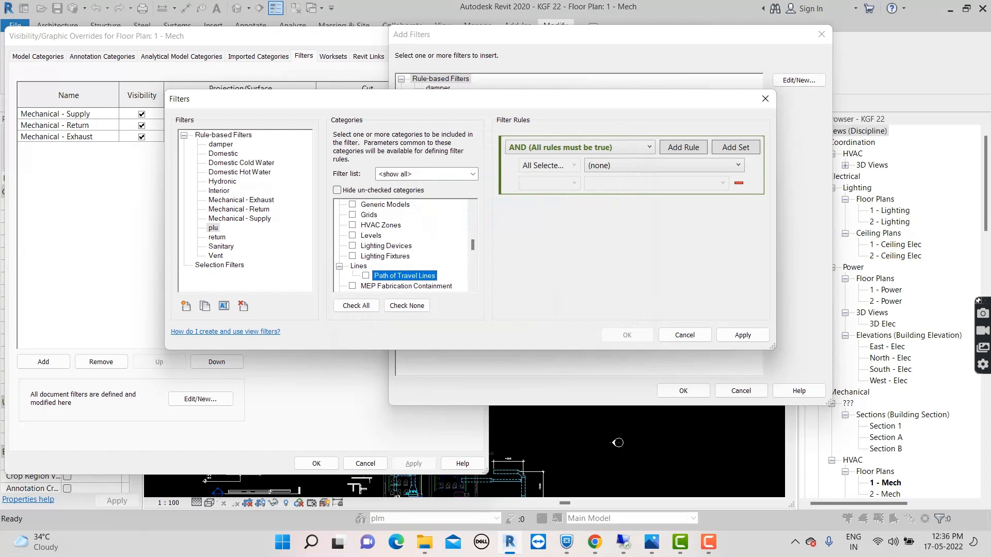
scroll(405, 246, down, 1)
key(p)
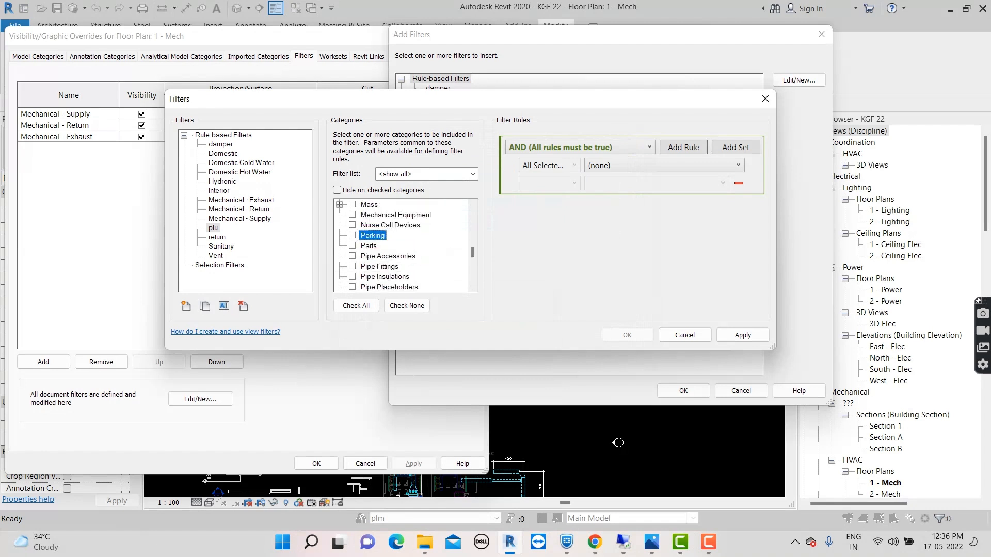
scroll(405, 246, down, 1)
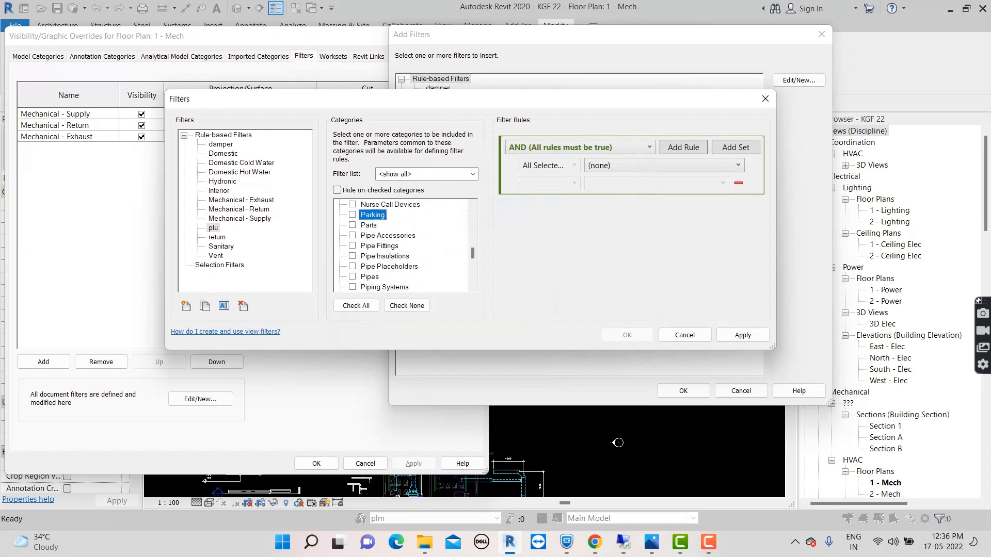
click(352, 246)
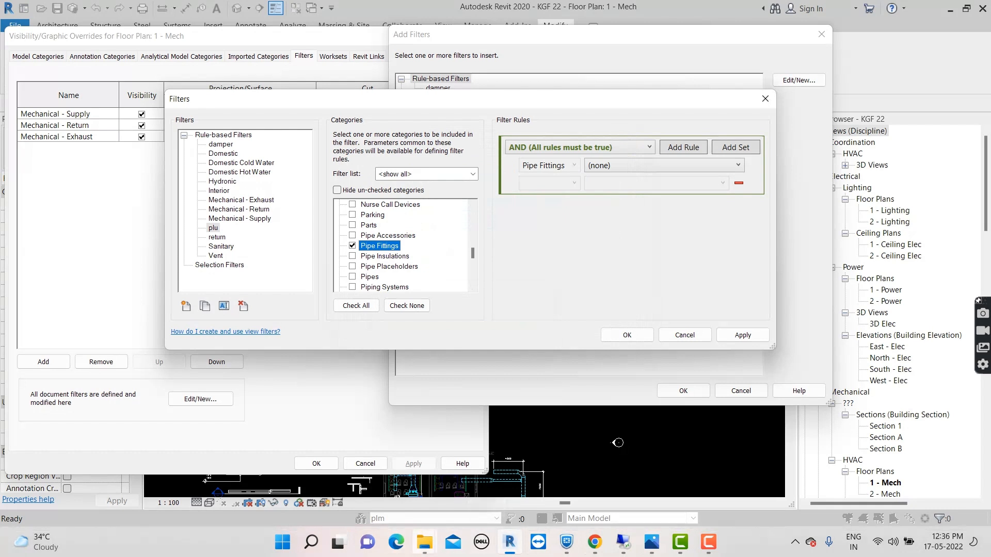
mouse_move(424, 542)
click(353, 277)
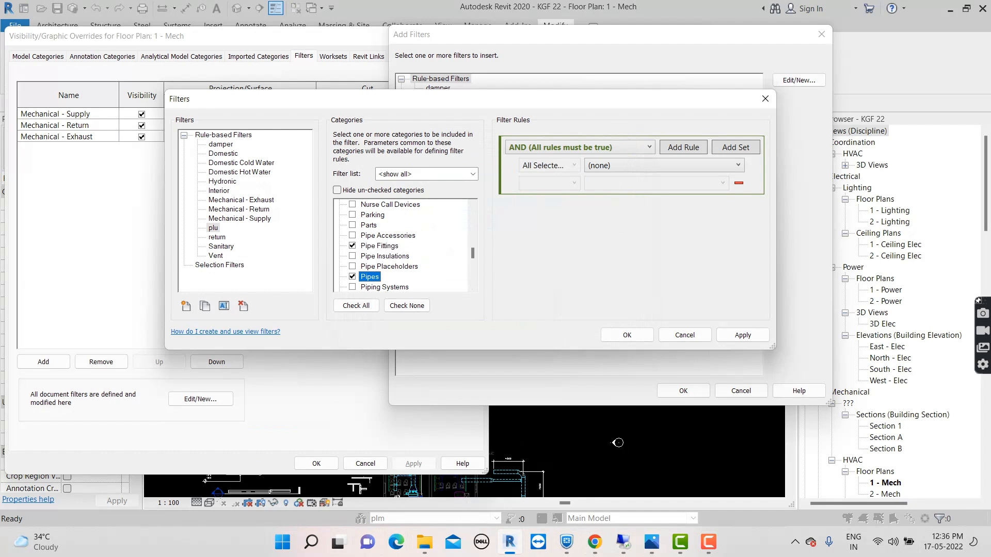
Define the plu filter's rule as Workset equals plm and save the filter definition
click(665, 165)
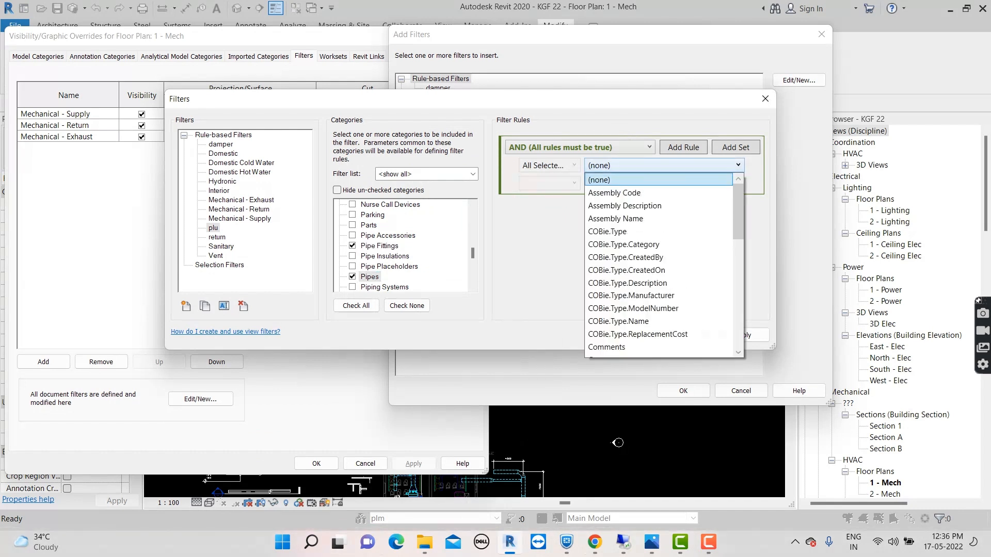
scroll(659, 308, down, 6)
scroll(658, 309, down, 3)
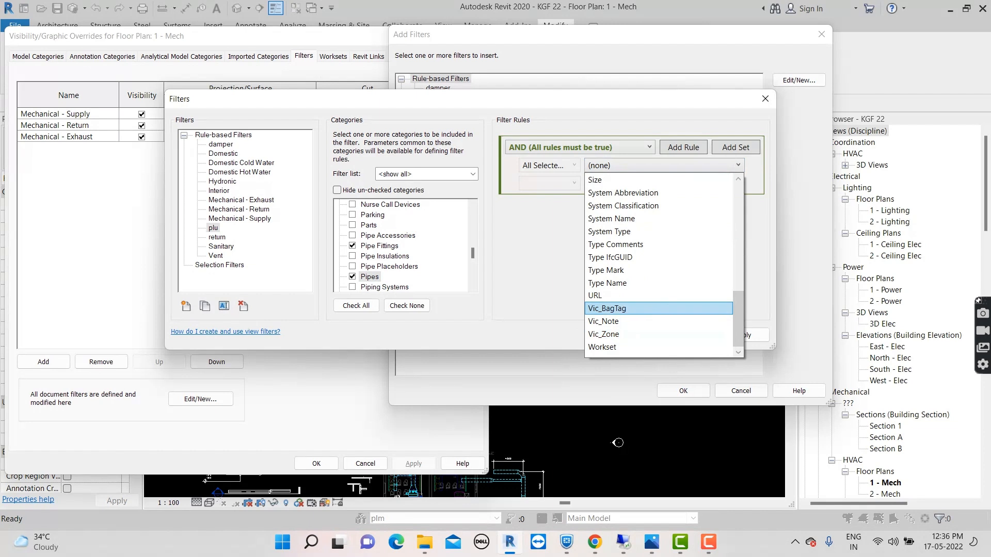
click(659, 347)
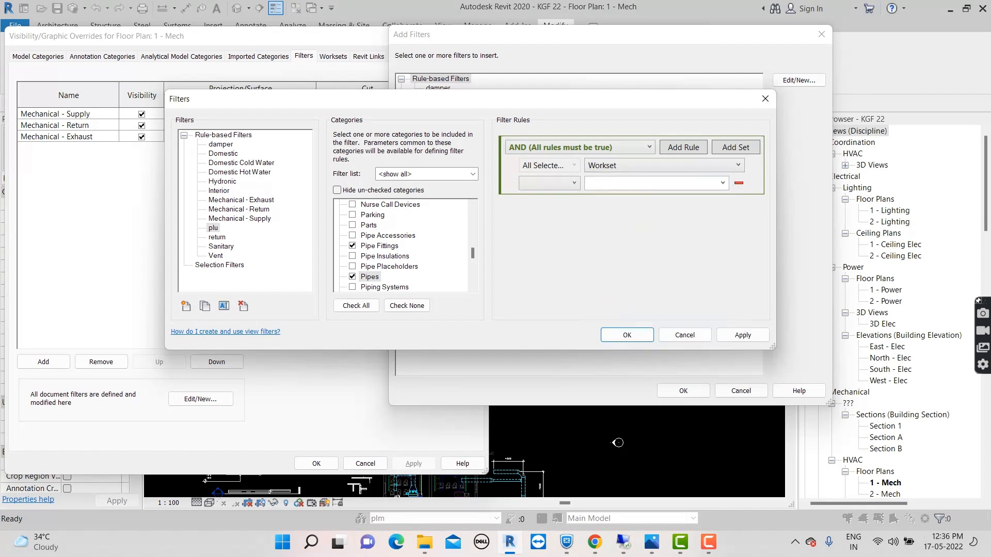
click(550, 184)
click(547, 199)
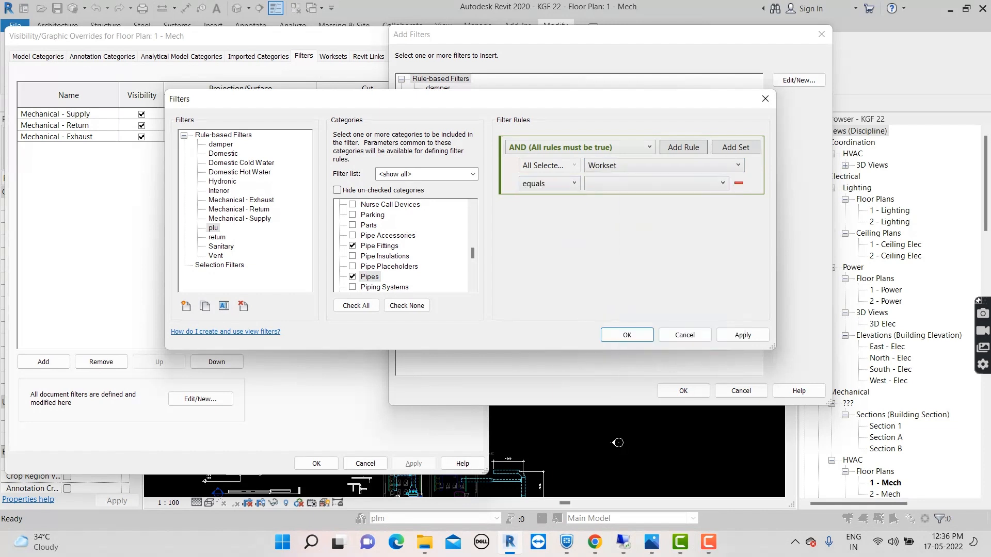
click(723, 183)
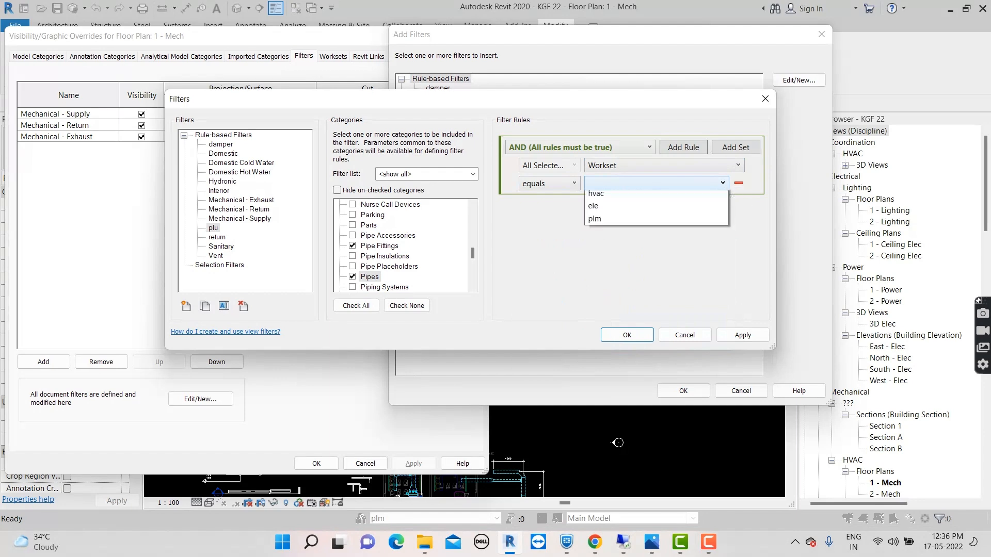
key(Return)
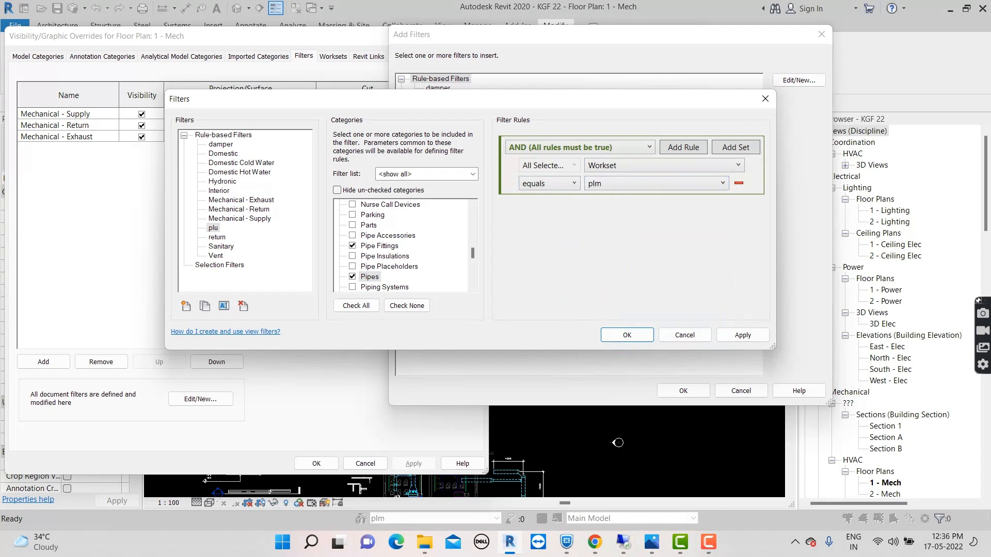
key(Return)
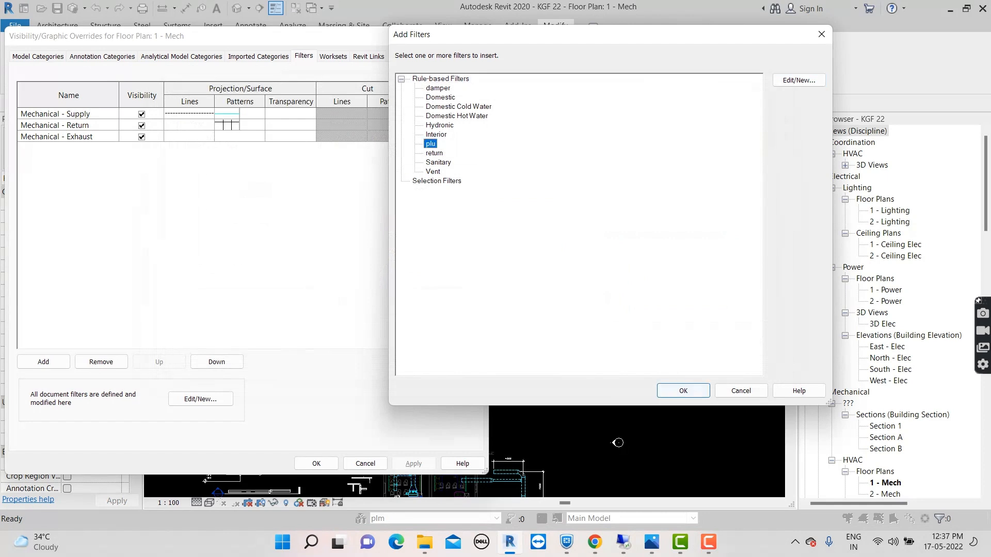
Insert the plu filter into the 1 - Mech floor plan's overrides and apply Halftone to it
key(Return)
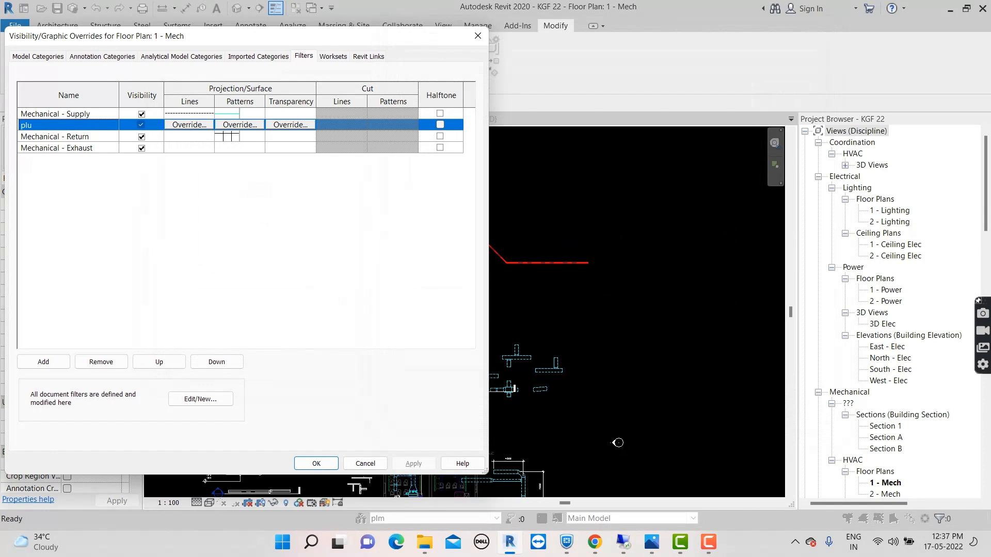
click(440, 125)
key(Return)
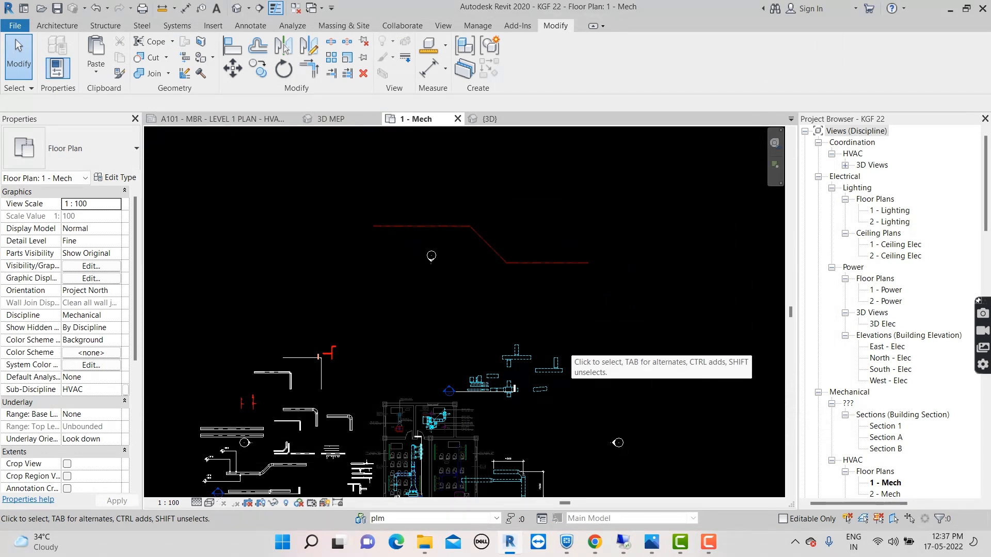
Turn off both Halftone and Visibility for the plu filter in the 1 - Mech floor plan
key(v)
key(g)
click(333, 57)
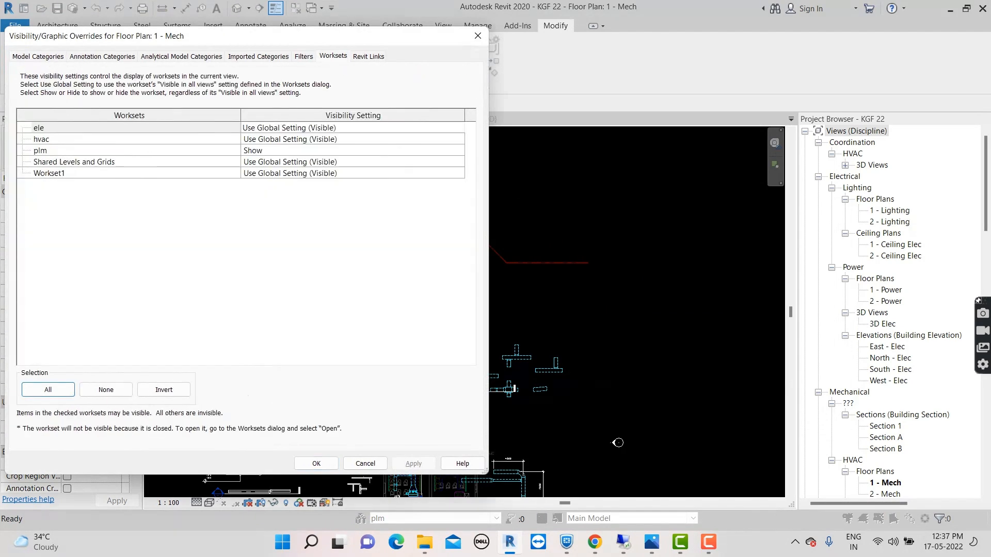
click(304, 57)
click(440, 125)
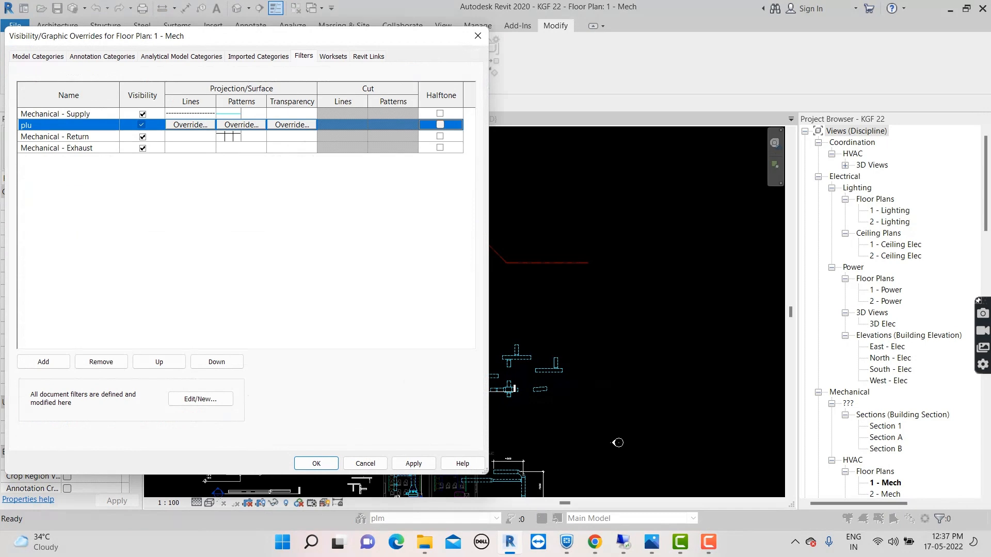
click(142, 125)
click(316, 464)
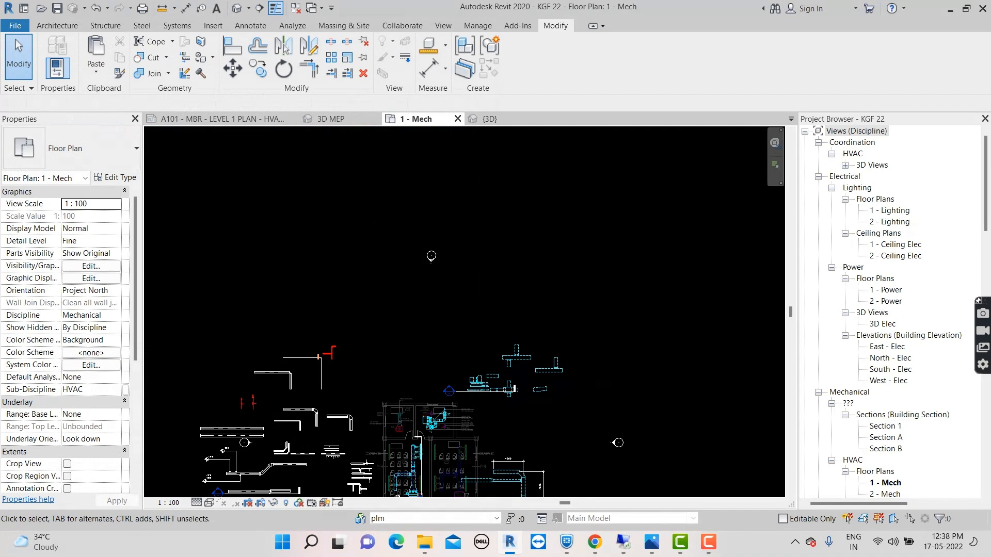
Make hvac the active workset
scroll(541, 391, down, 1)
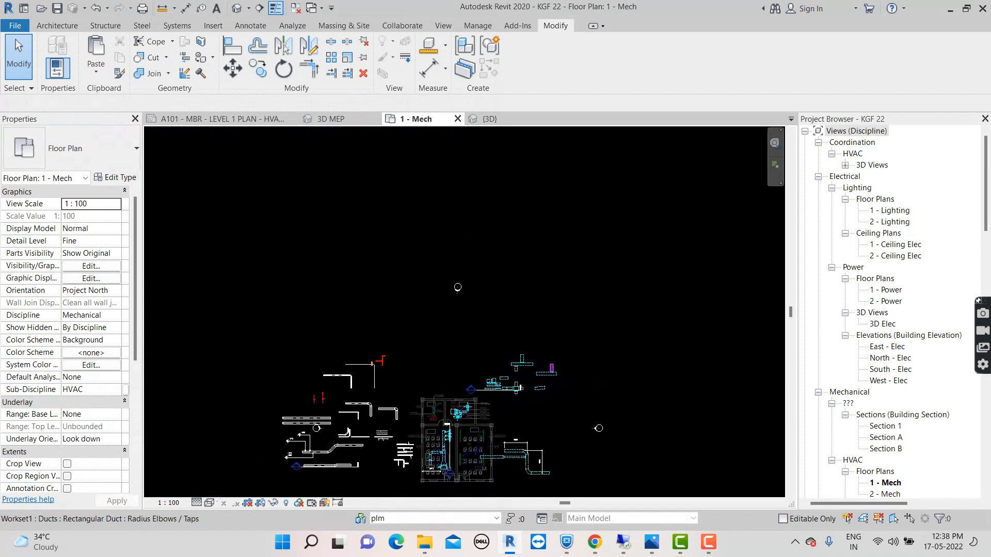
click(497, 519)
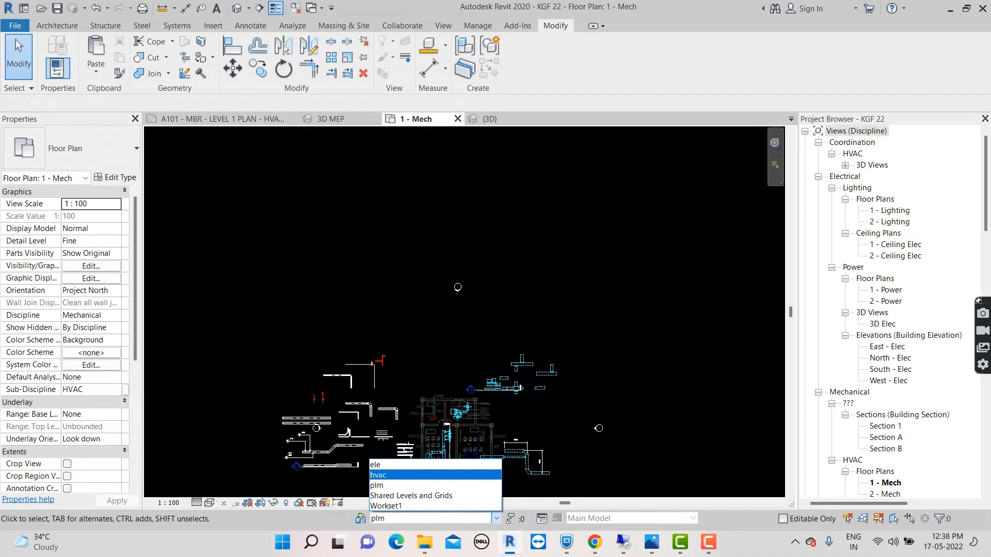
key(Return)
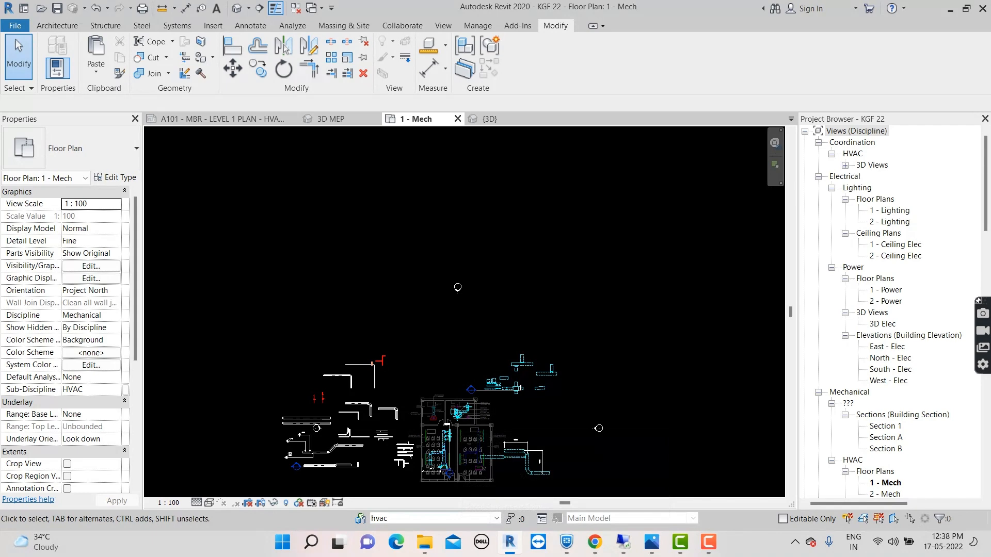
scroll(893, 309, down, 2)
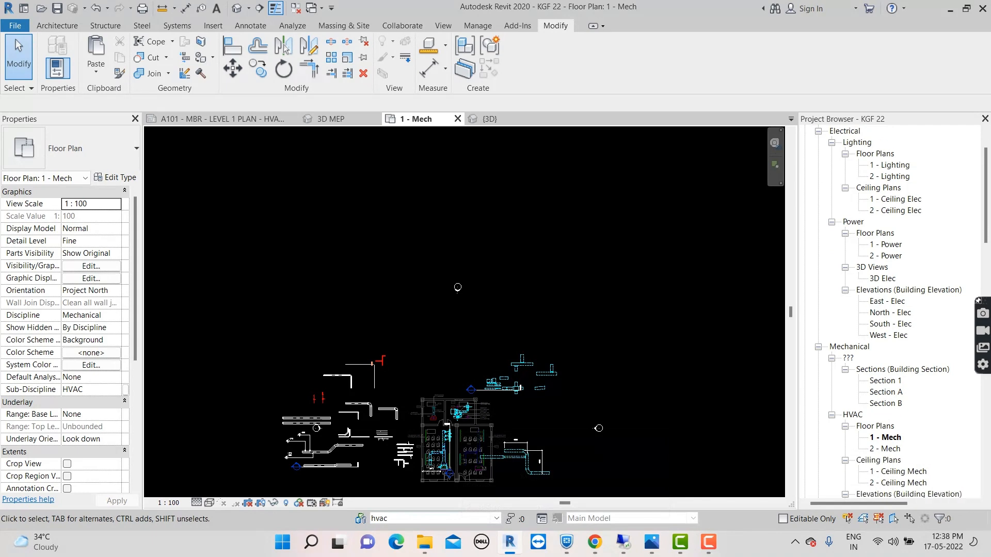
right_click(891, 437)
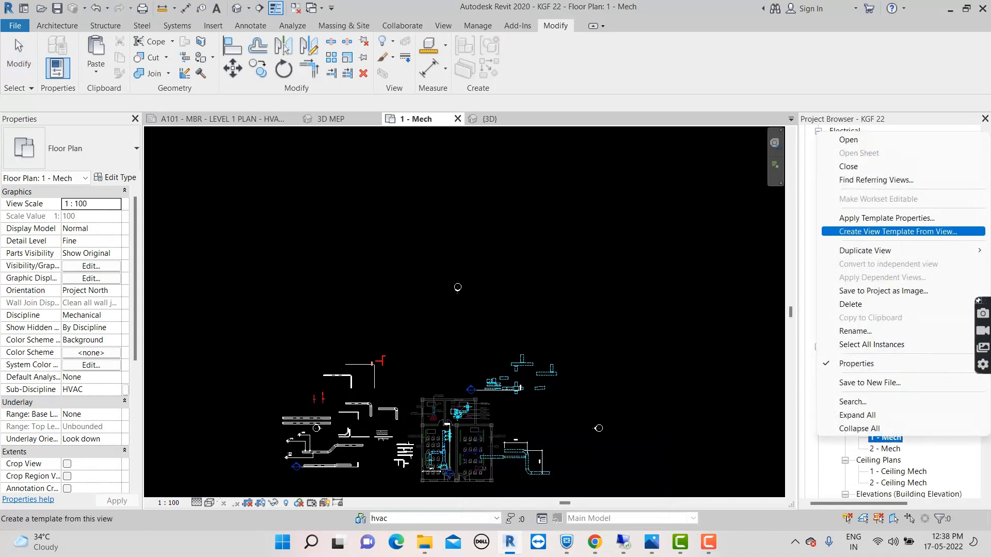
mouse_move(866, 250)
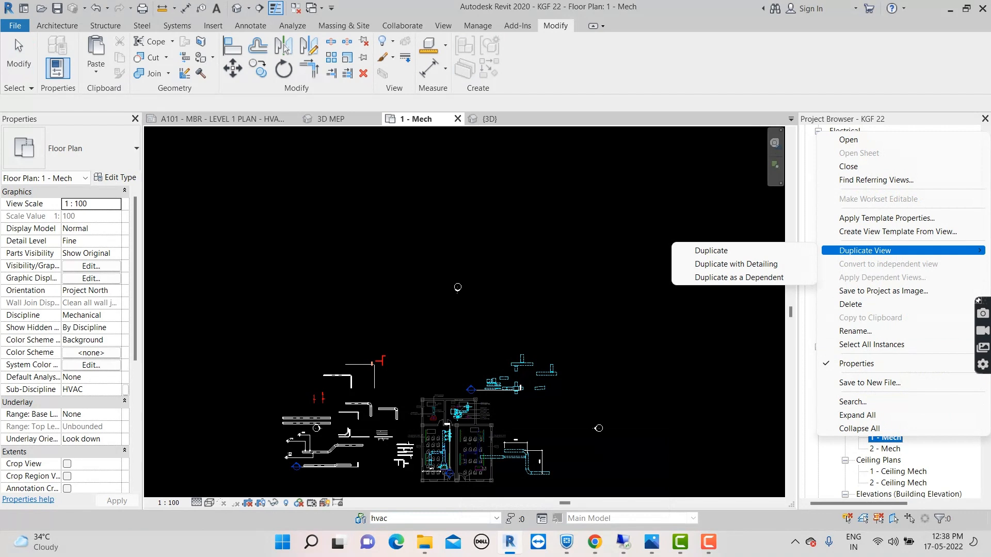
click(625, 327)
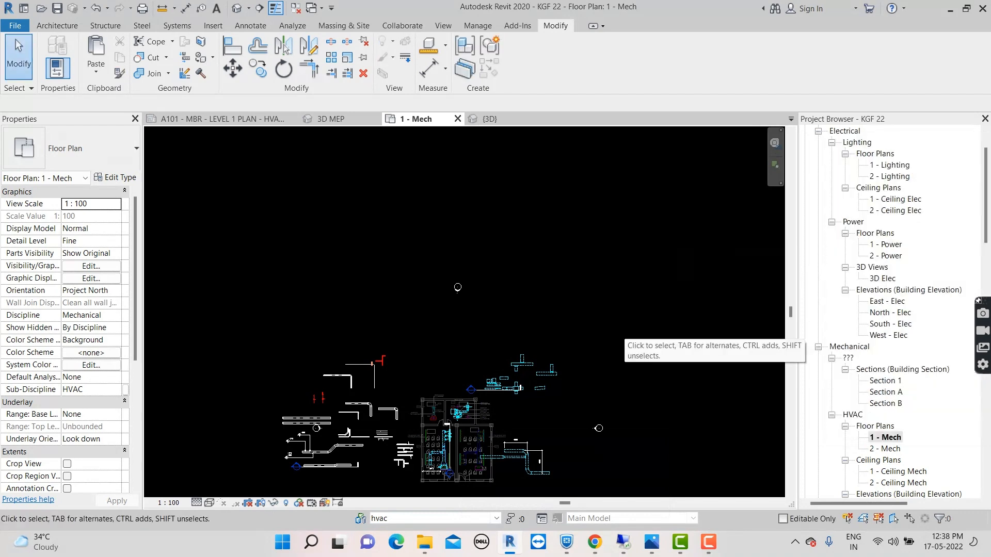